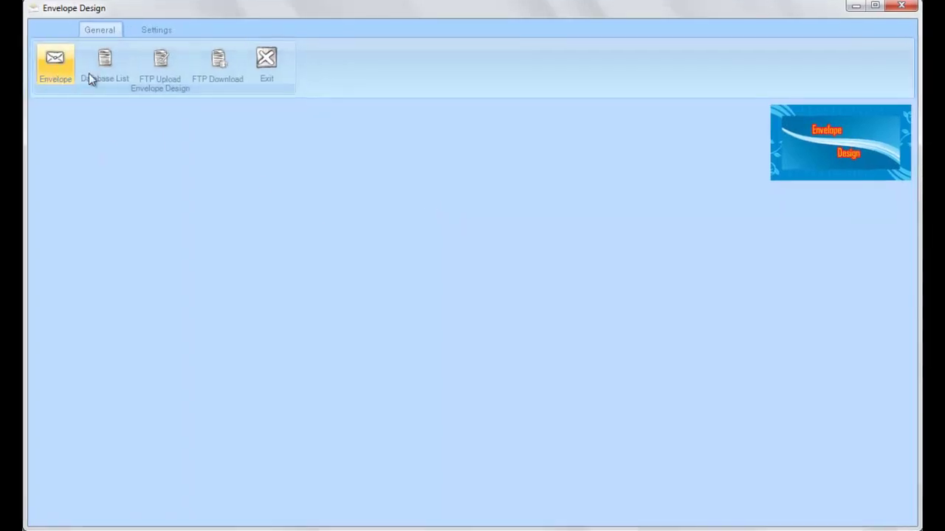
- Replace the application logo with the GIF image "logo" from the Desktop and save the change
click(156, 30)
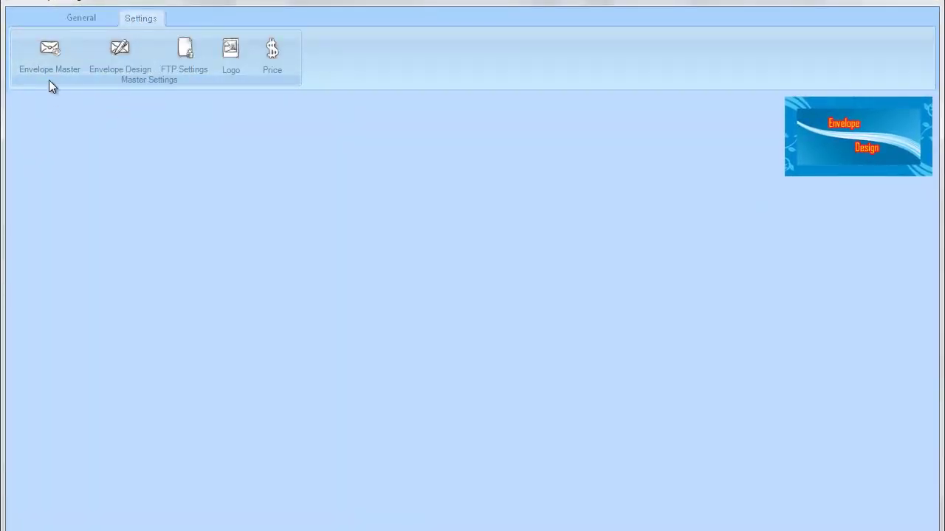
click(230, 59)
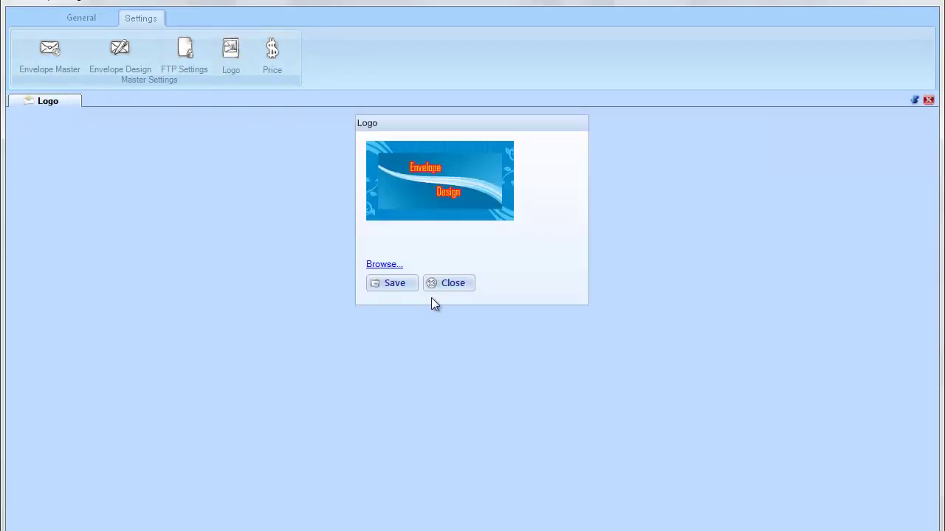
click(385, 266)
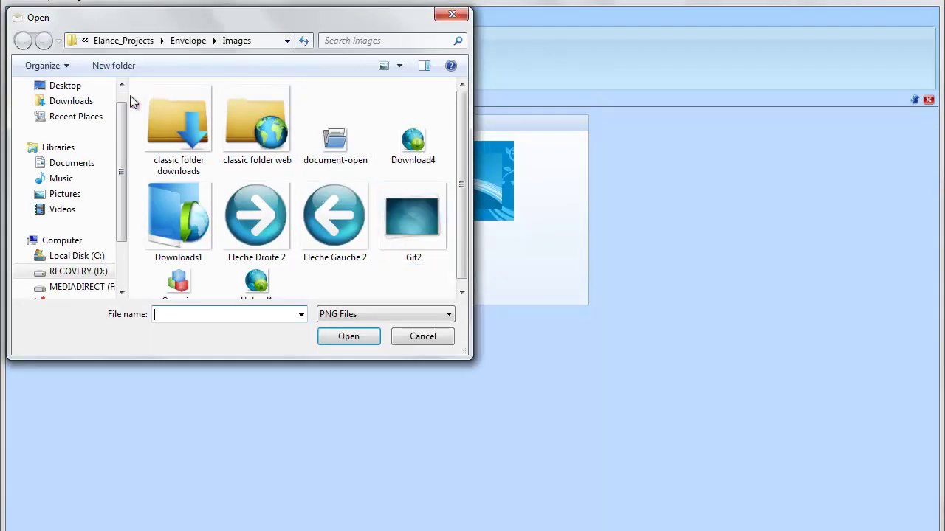
click(75, 89)
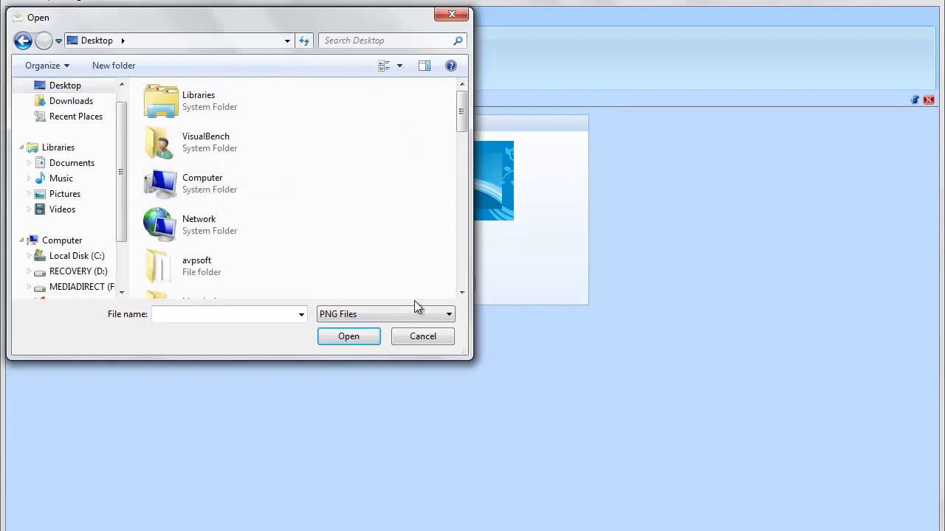
click(411, 319)
click(364, 338)
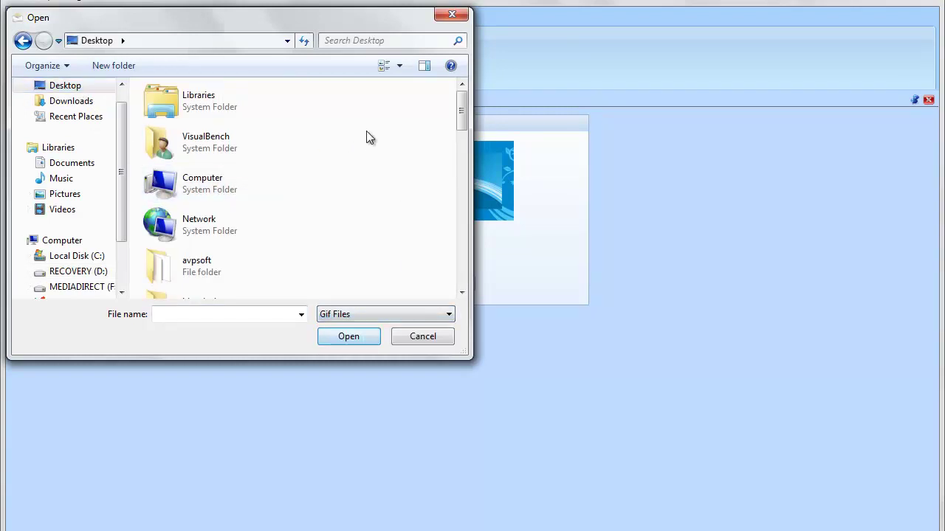
text(logo)
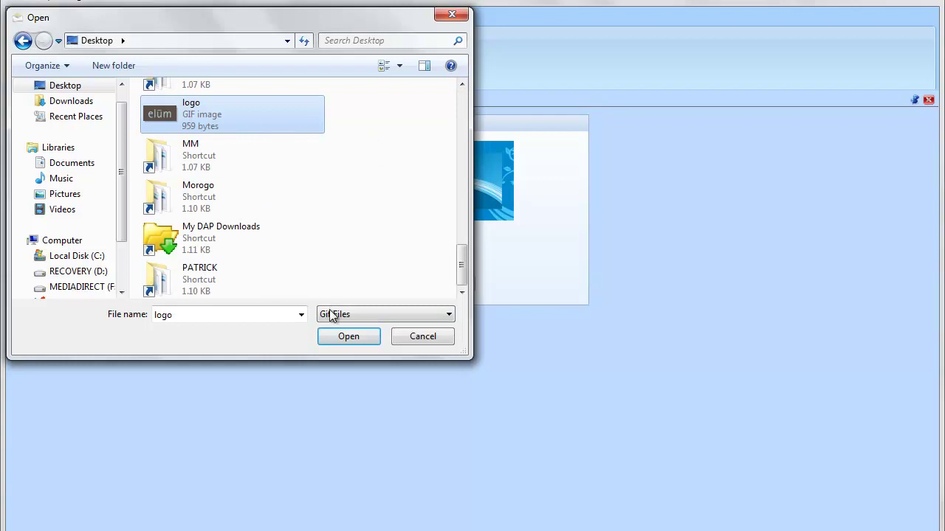
click(342, 334)
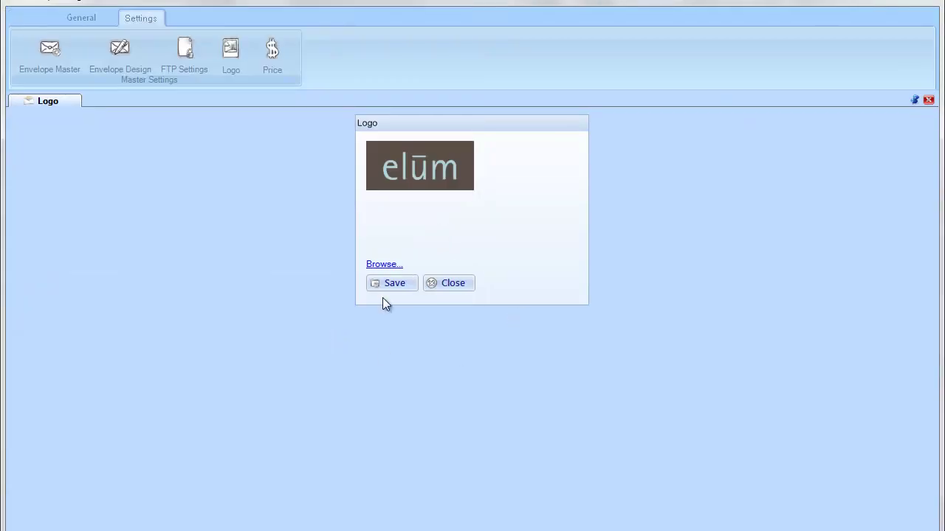
click(394, 285)
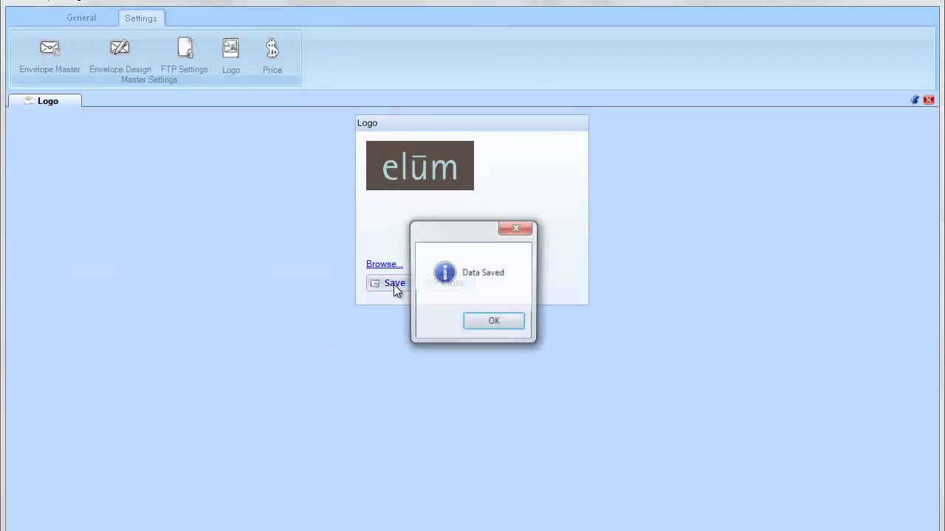
click(486, 318)
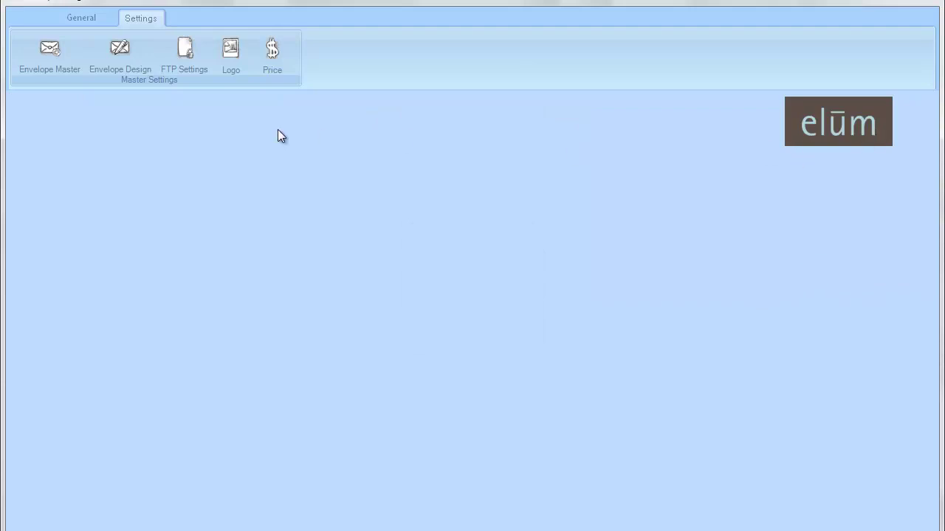
- Create a new envelope in Envelope Master and name it Rosewood
click(50, 52)
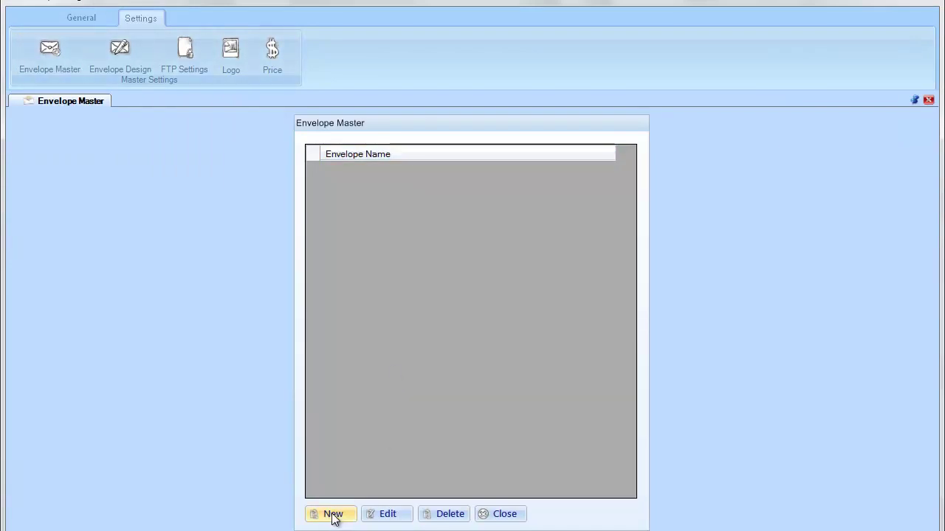
click(335, 516)
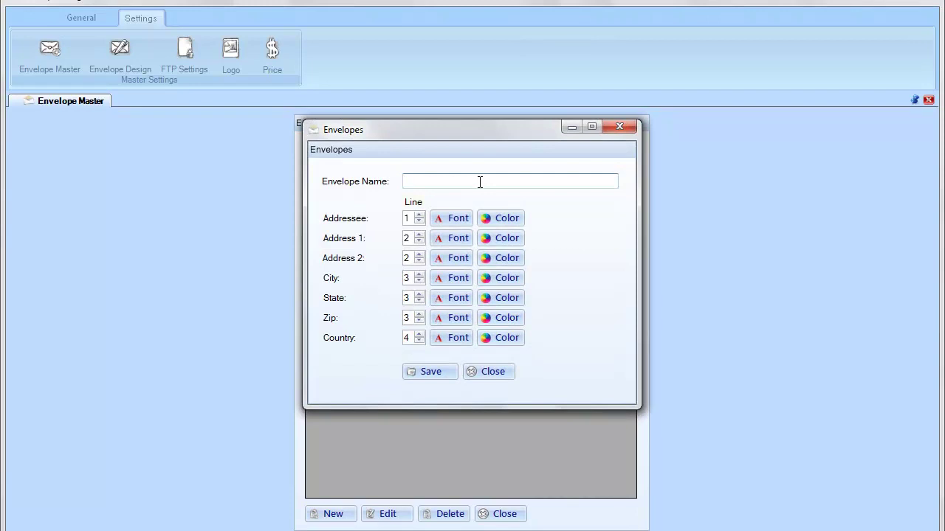
text(Rosewood)
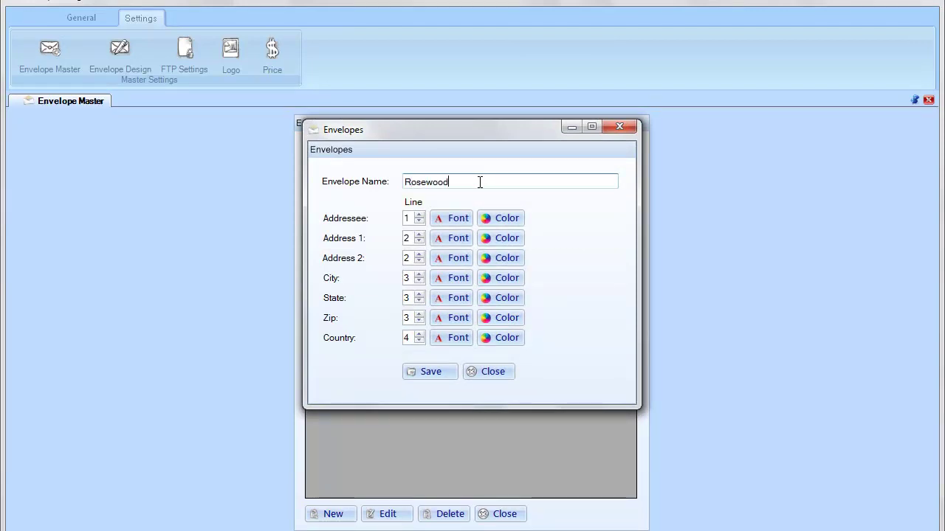
- Set the Addressee line's font to Copperplate Gothic, Light style, size 24
click(456, 218)
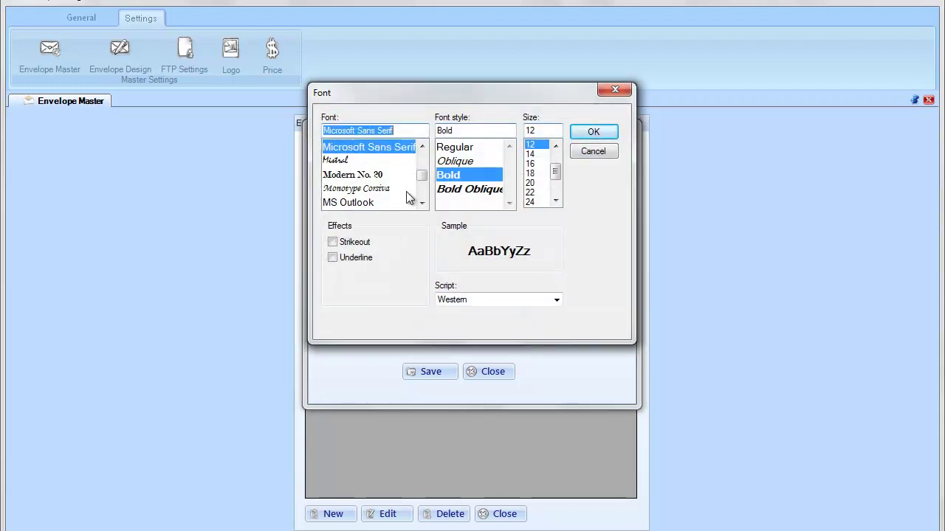
text(copperplate Gothic)
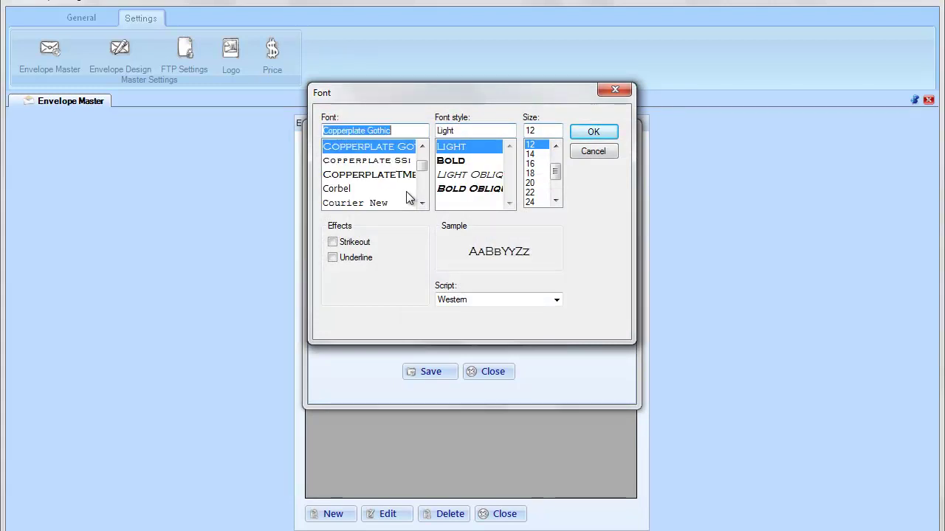
key(Tab)
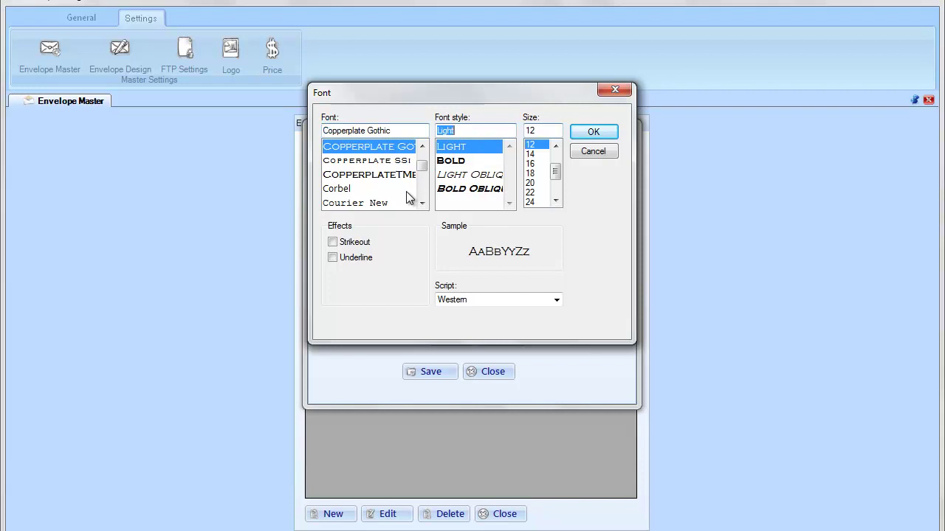
key(Tab)
key(Down)
key(Down)
key(Down)
key(Down)
key(Down)
key(Down)
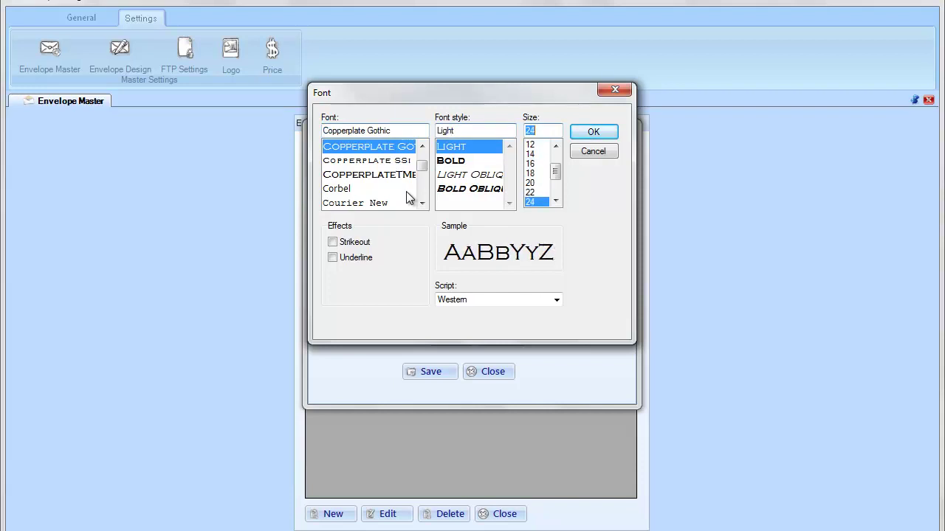
click(594, 134)
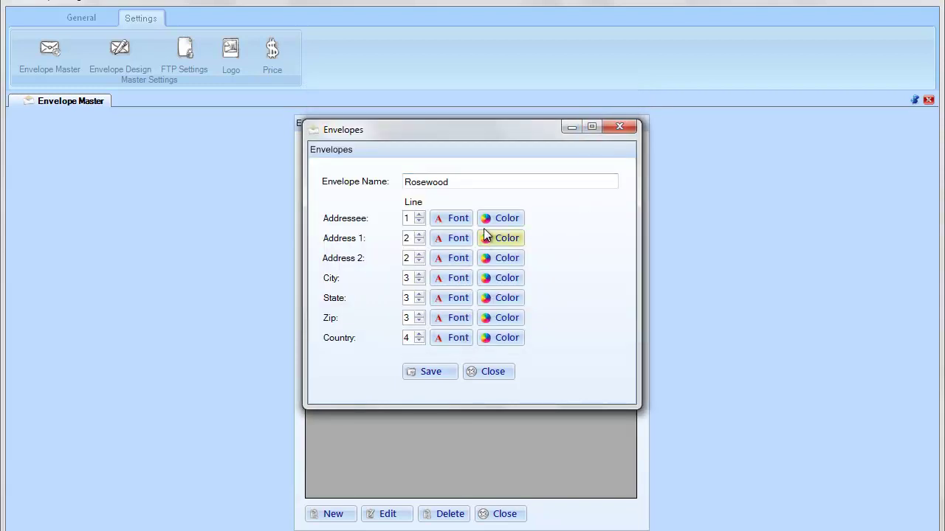
- Set the Addressee line's color to the pure blue from the basic colors
click(485, 222)
click(481, 183)
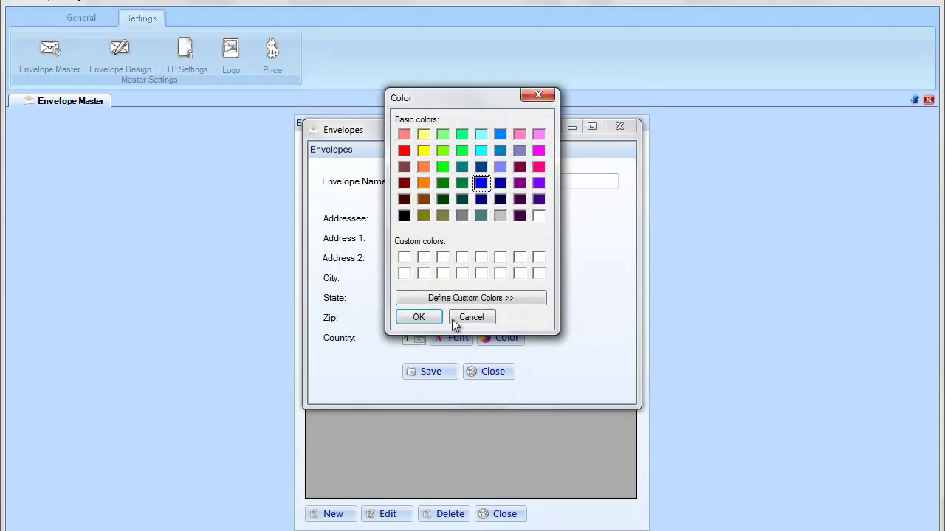
click(418, 318)
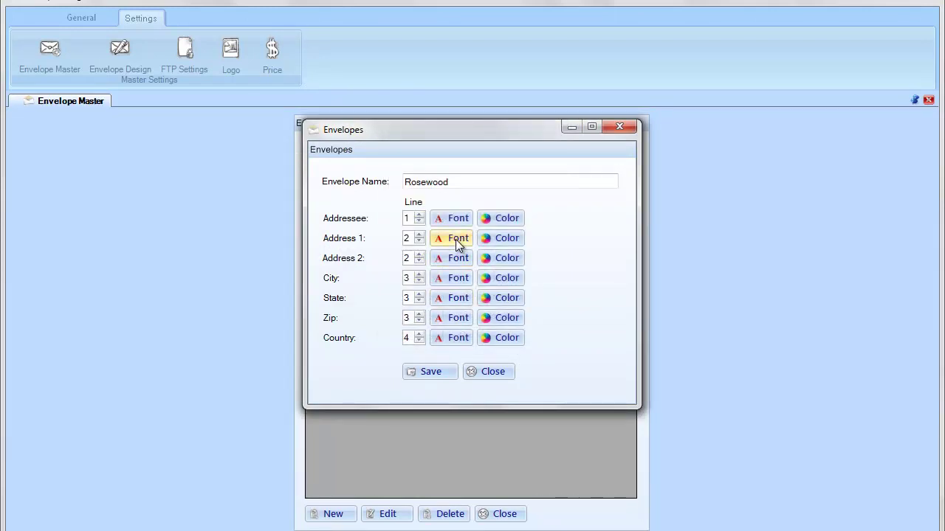
- Set the Address 1 font to Futura Md BT, Medium style, size 12
click(457, 238)
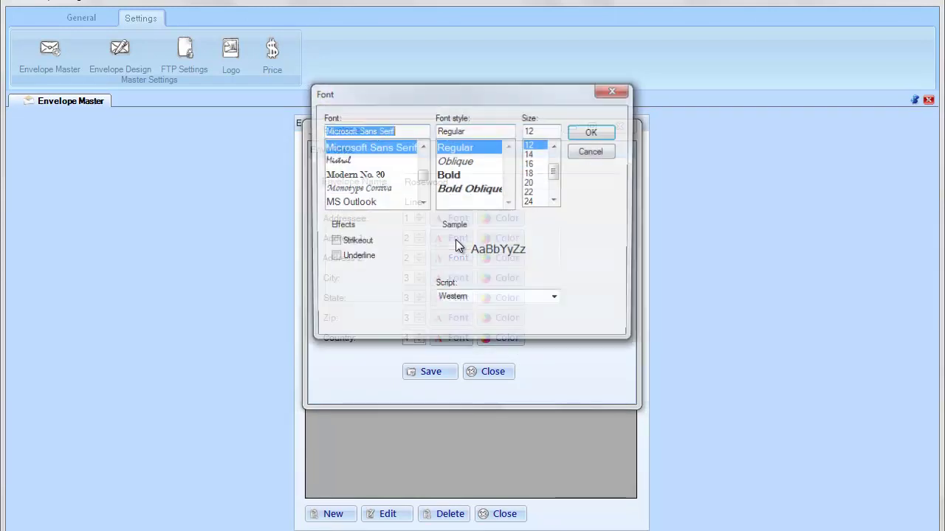
text(Futura)
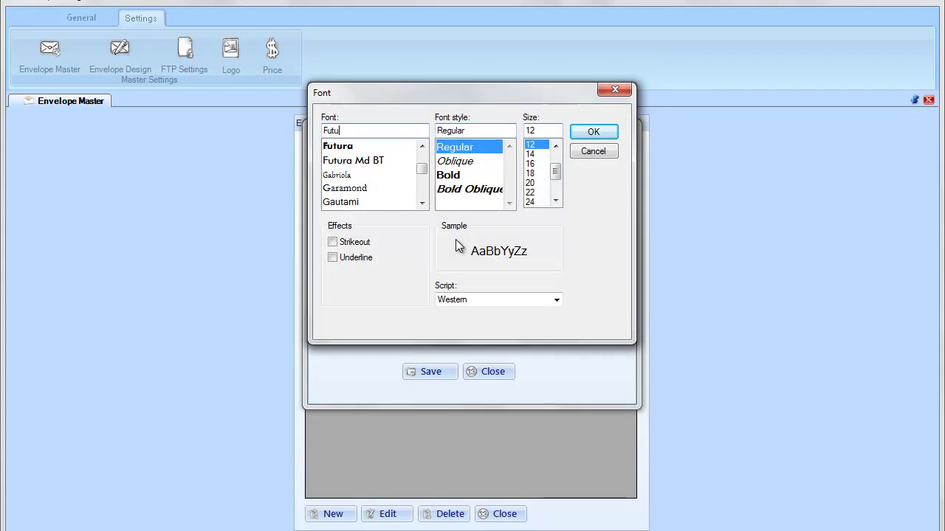
key(Down)
key(Tab)
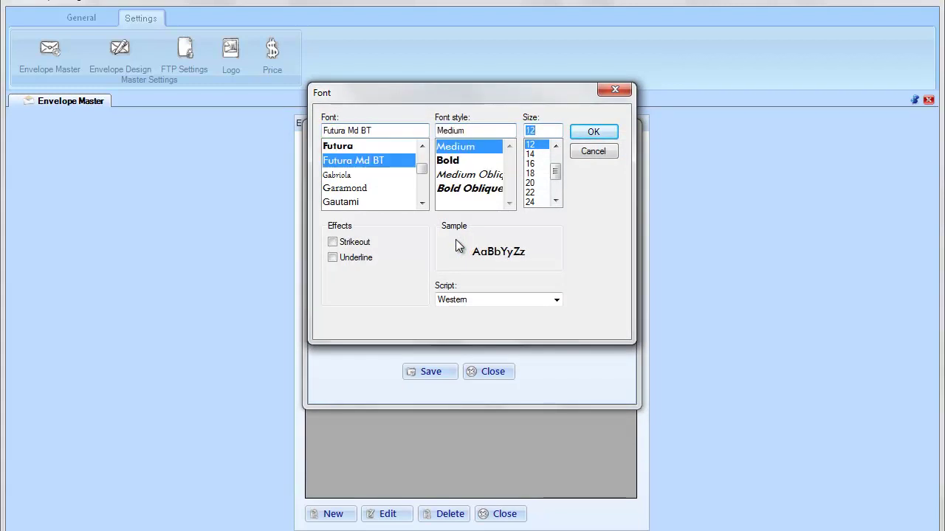
key(Return)
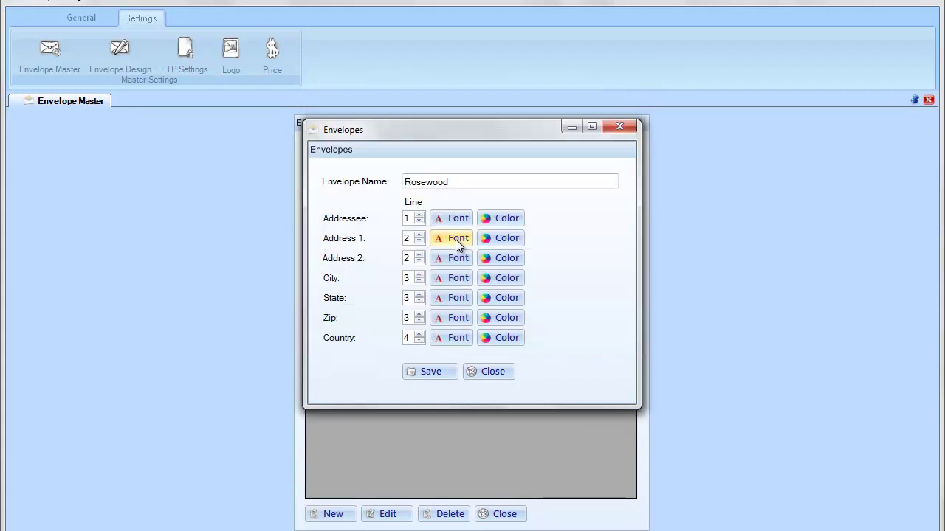
- Set the Country font to Futura Md BT, Medium style, size 12, and save the Rosewood envelope
click(459, 338)
text(Futura)
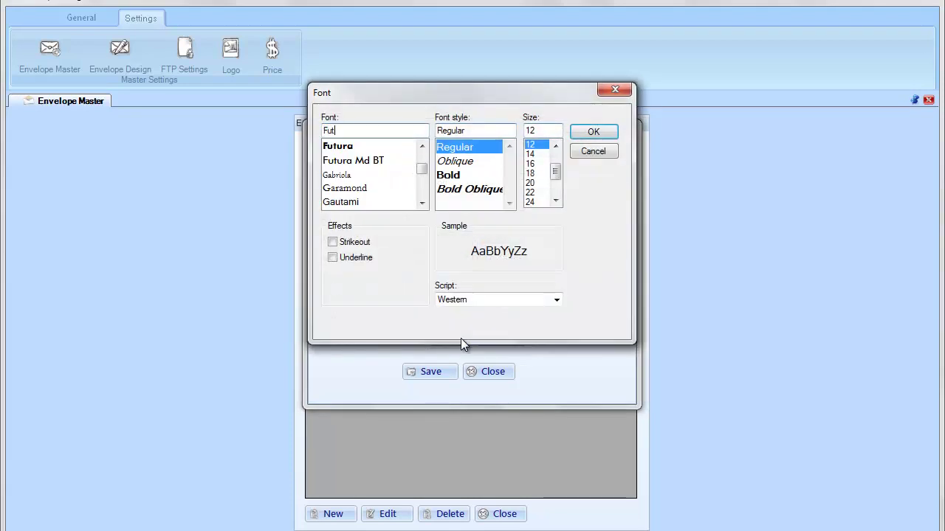
key(Down)
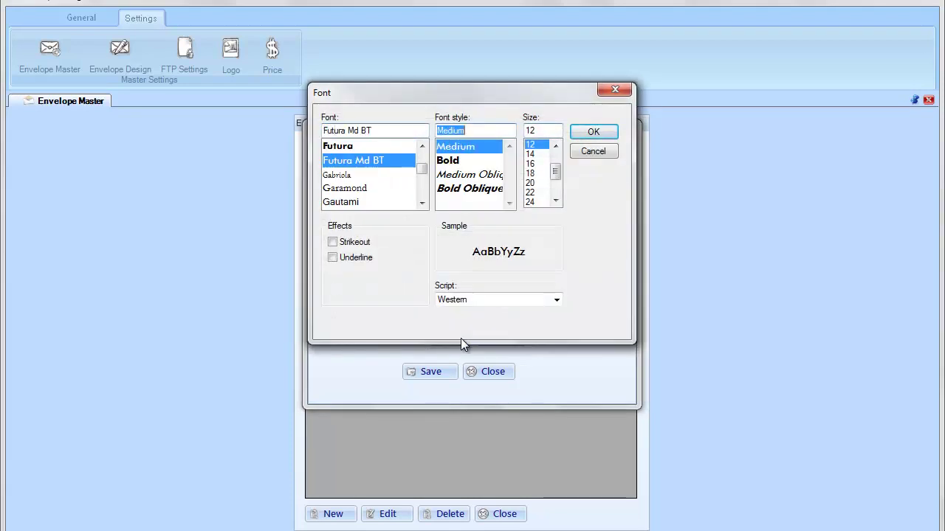
key(Tab)
key(Return)
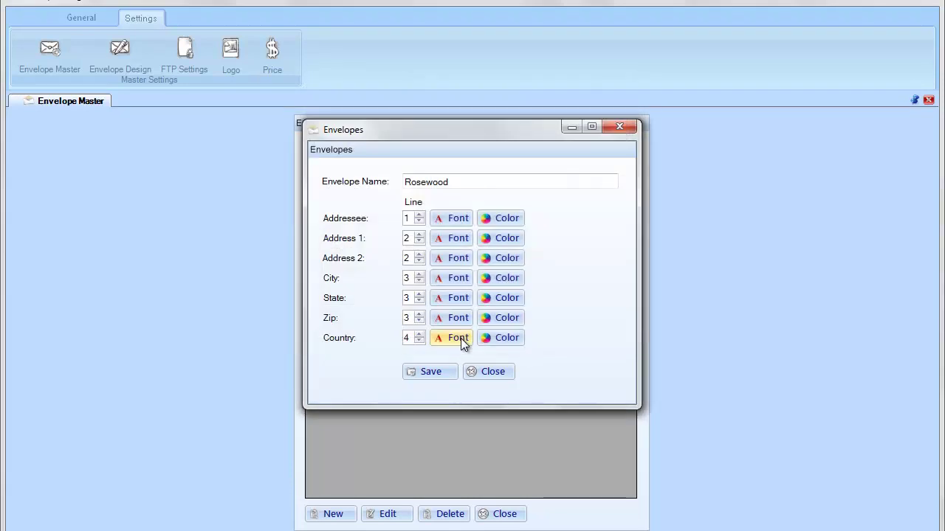
click(432, 374)
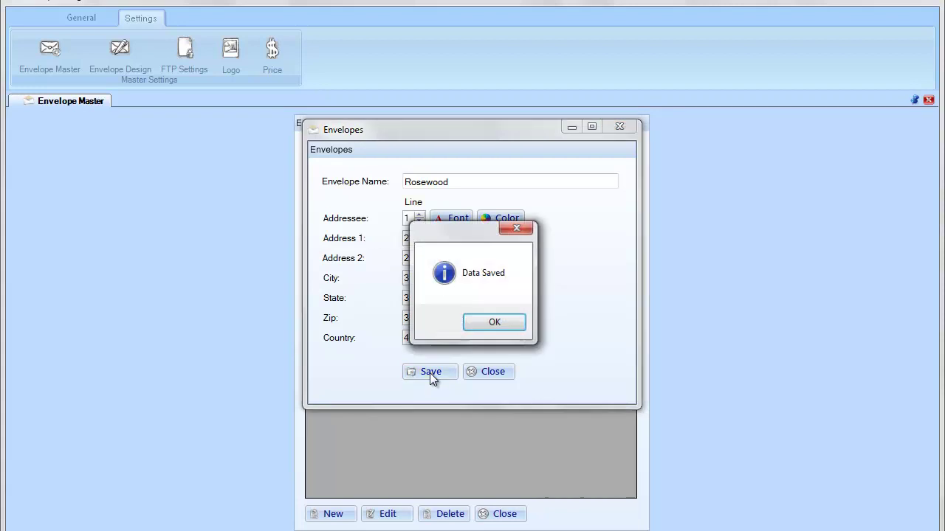
click(493, 323)
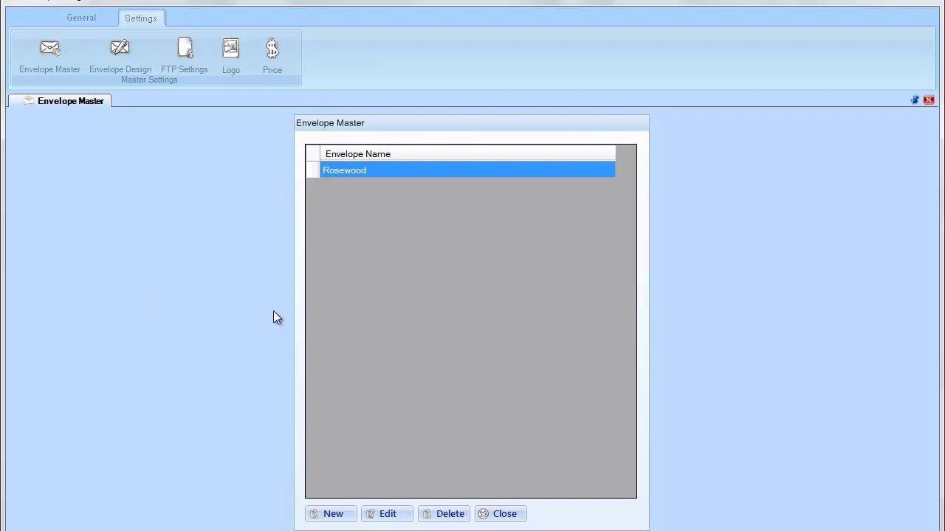
- Start a new envelope design entry for the Rosewood envelope in Envelope Design
click(119, 53)
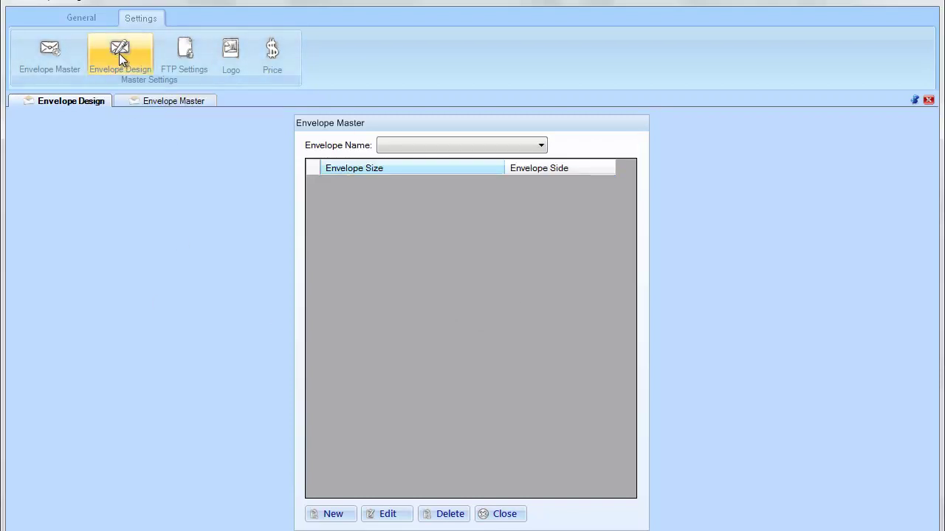
click(449, 147)
click(446, 159)
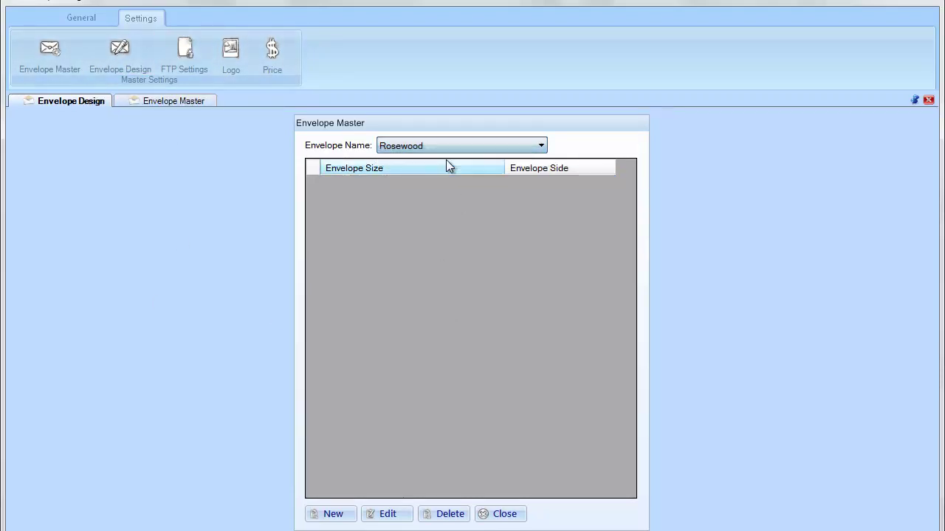
click(331, 515)
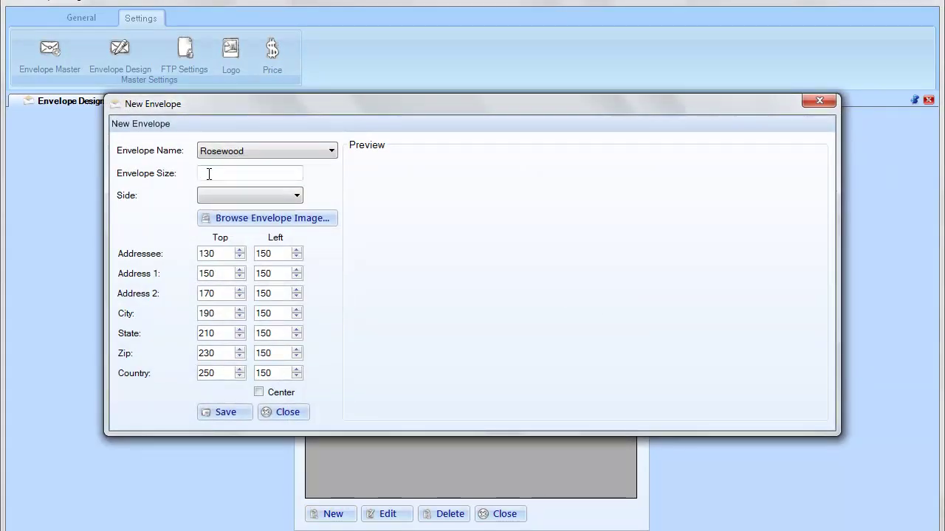
- Enter 6.5SQ as the envelope size and choose the first available side for the new Rosewood design
click(209, 174)
text(6.5SQ)
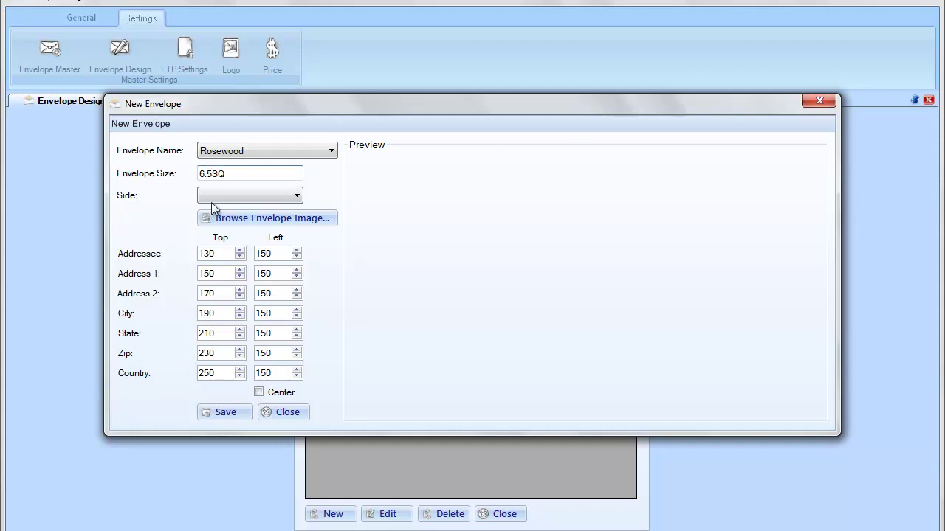
click(219, 197)
click(221, 208)
- Load the Rosewood_front_6.5SQ image from the Rosewood Font Front PDF's folder in elum Envelope FRONT as the envelope image
click(296, 219)
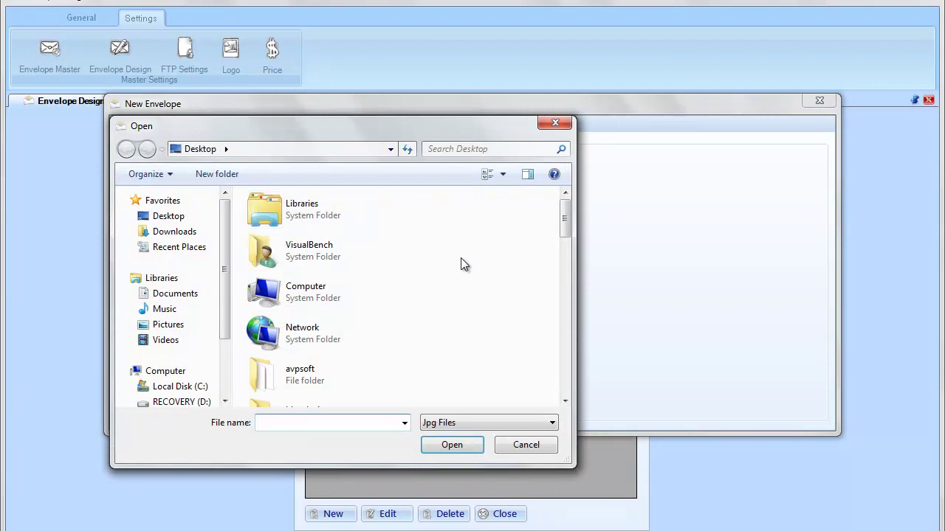
scroll(463, 264, down, 3)
double_click(348, 246)
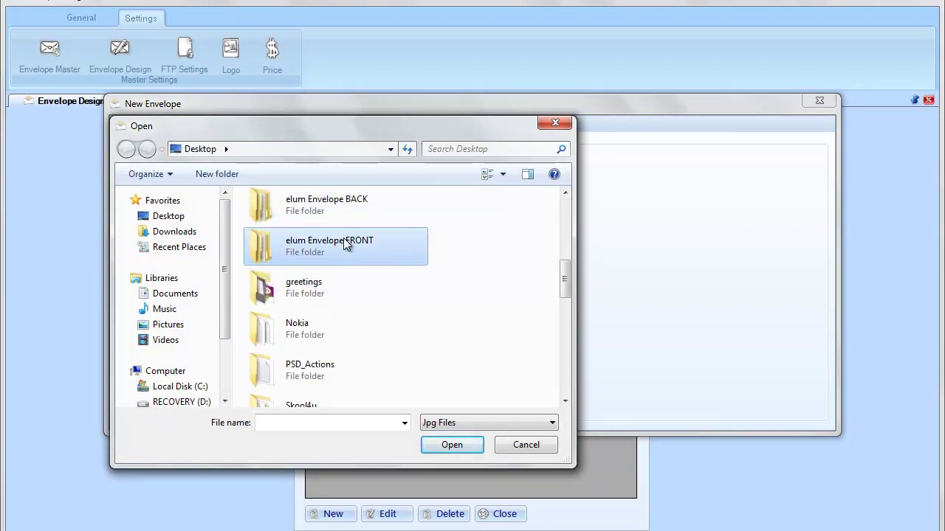
double_click(332, 270)
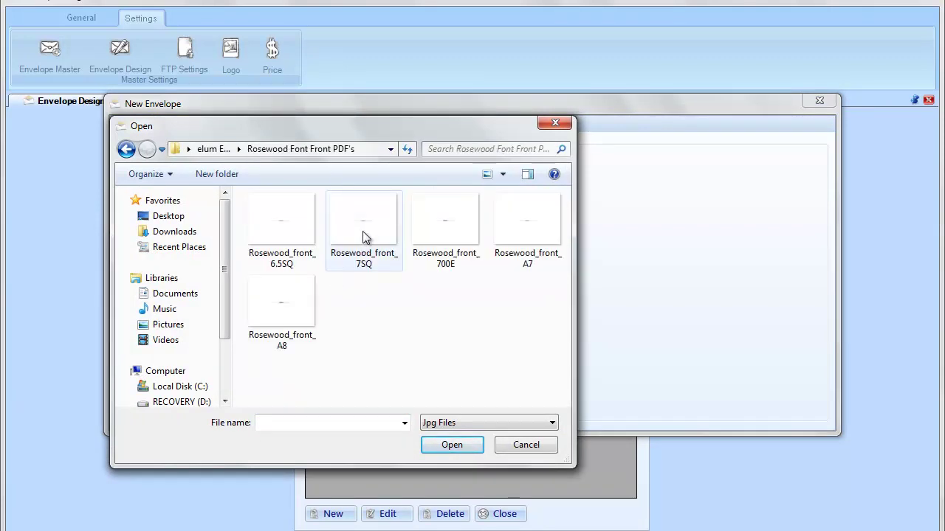
click(290, 231)
click(451, 445)
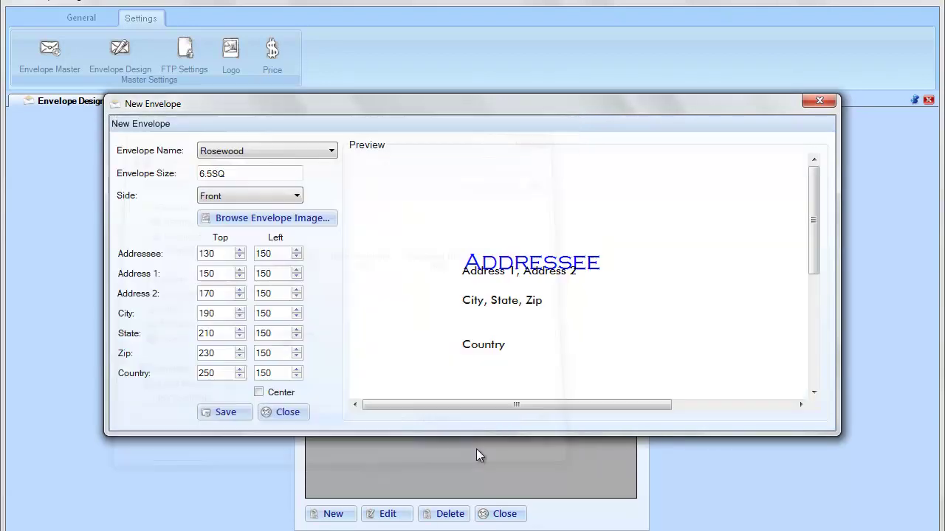
- Center the 6.5SQ address lines horizontally and set the top positions to 320 for Addressee and 380 for Address 1 and Address 2
click(258, 392)
drag(813, 227, 810, 304)
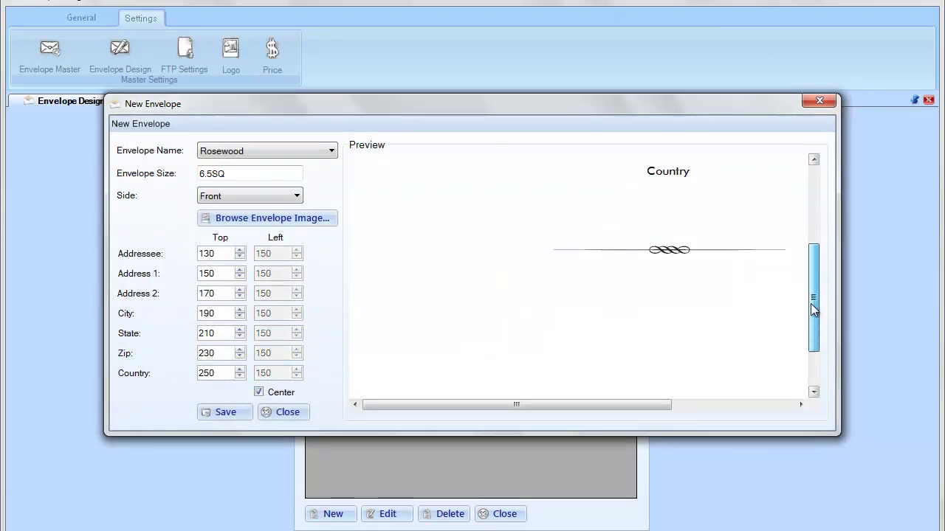
drag(218, 254, 162, 256)
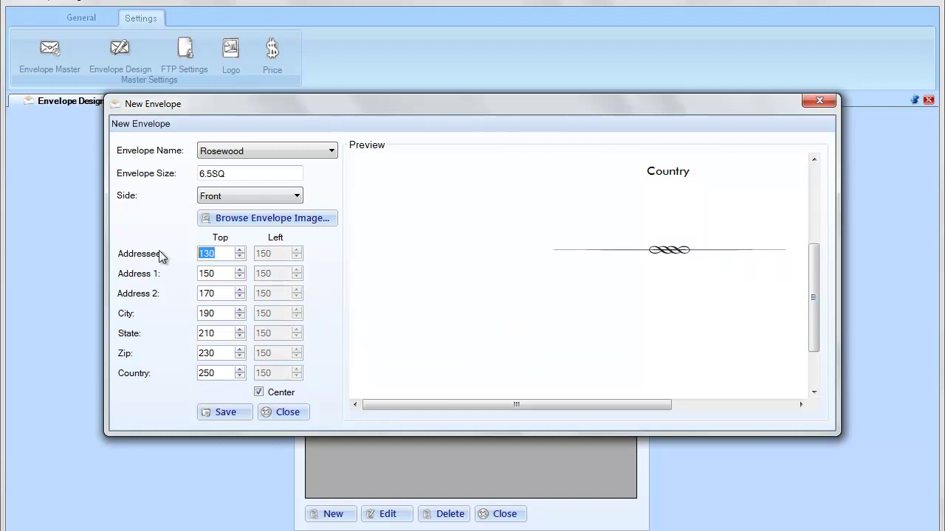
text(320)
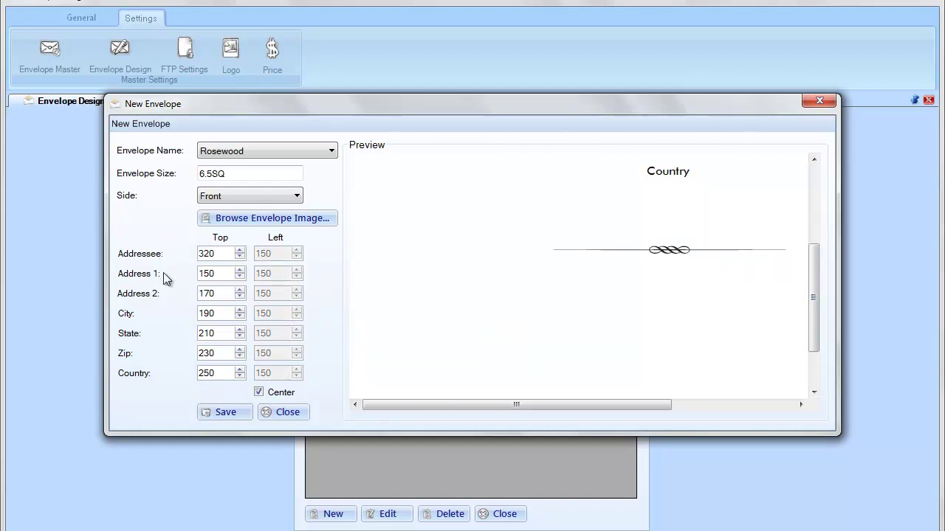
click(219, 279)
drag(218, 278, 175, 293)
text(380380)
- Set the 6.5SQ design's top positions to 410 for City, State and Zip, and 440 for Country
drag(222, 314, 168, 316)
text(410)
key(Tab)
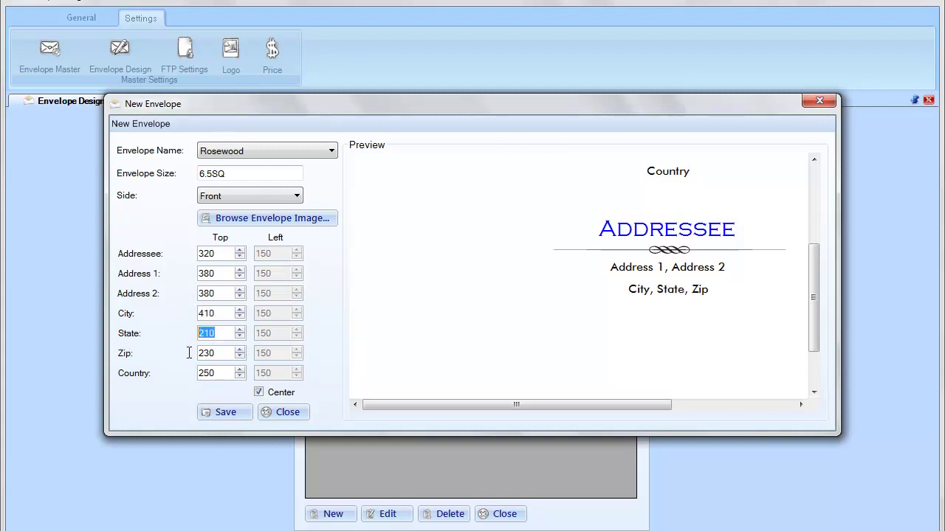
text(41)
key(Tab)
text(410)
key(Tab)
text(440)
key(Tab)
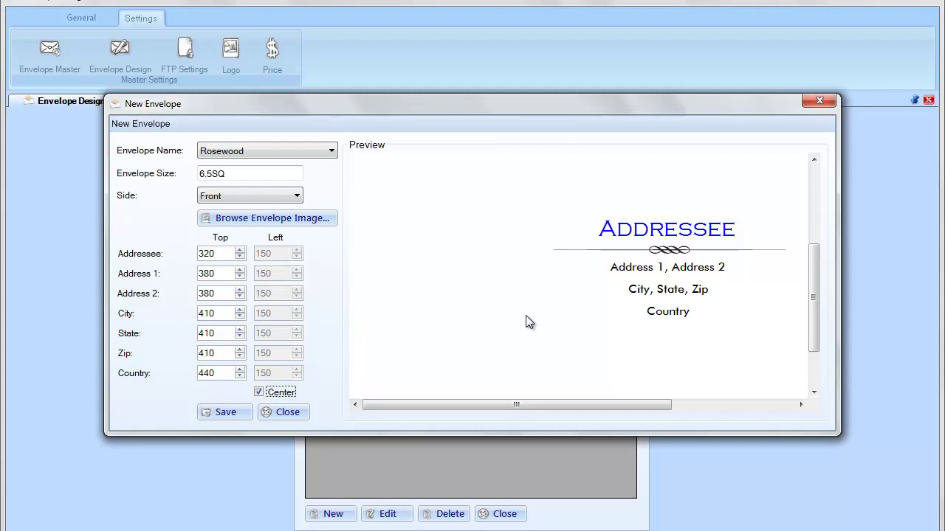
- Check the centered layout in the preview and save the 6.5SQ front design
drag(472, 405, 528, 414)
click(224, 412)
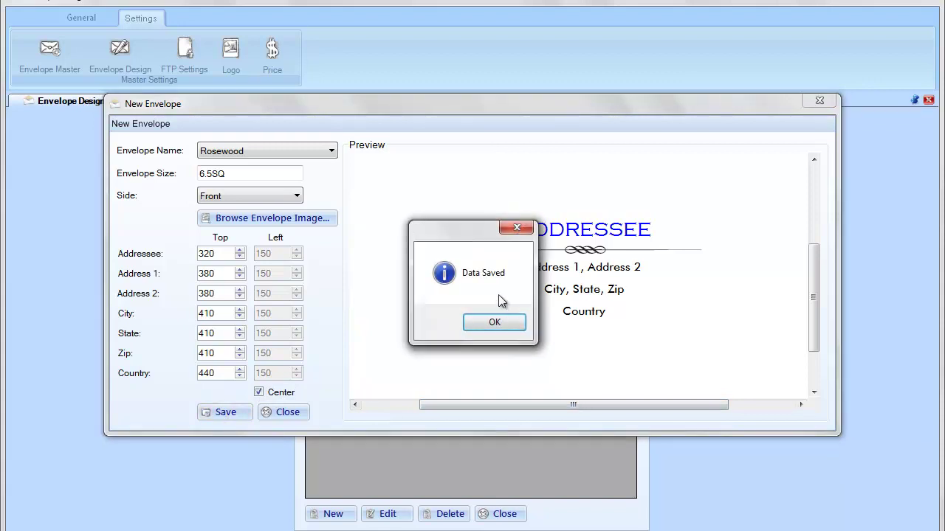
click(494, 323)
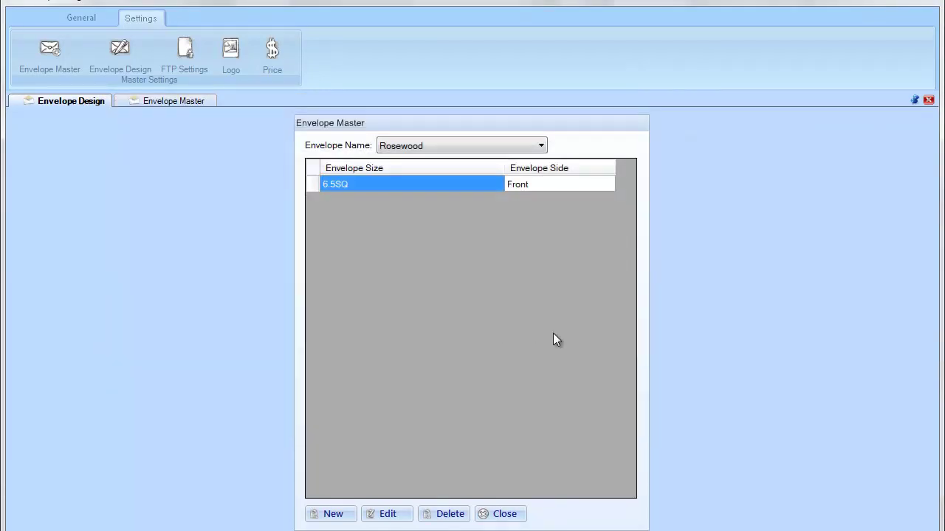
- Start a new Rosewood envelope design with size 7SQ and side Front
click(334, 513)
click(277, 173)
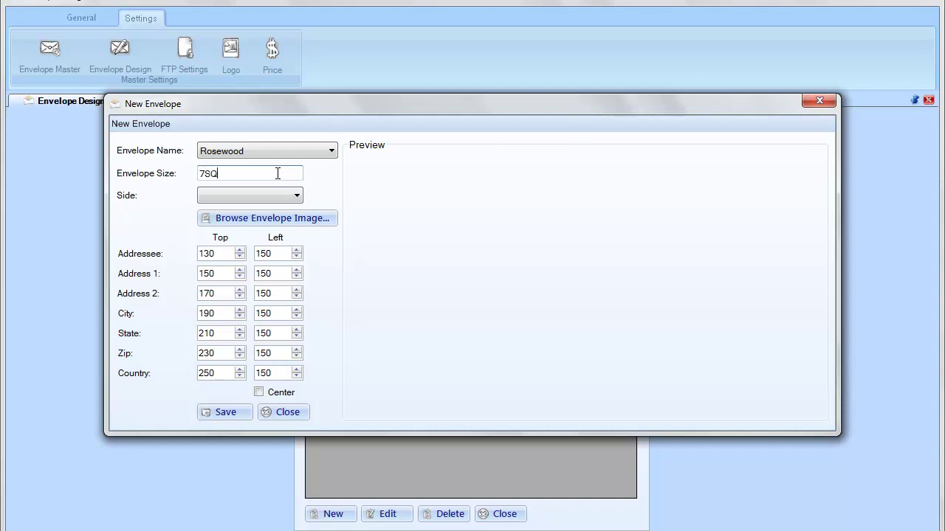
click(239, 195)
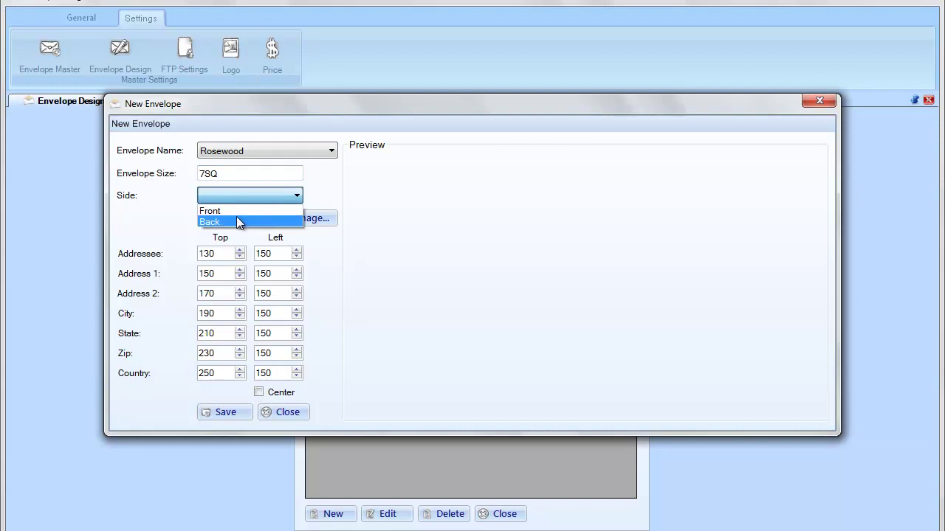
key(Up)
key(Return)
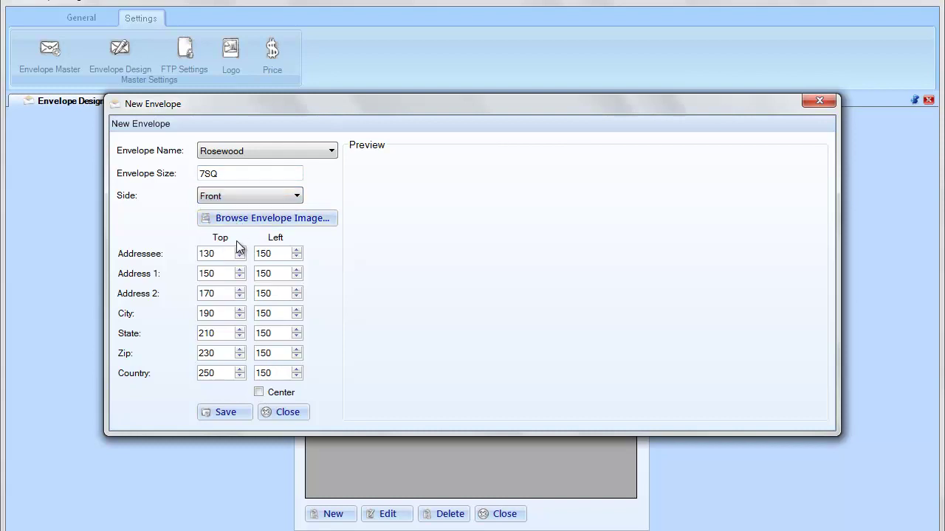
- Load Rosewood_front_7SQ as the envelope image of the 7SQ design
click(255, 219)
click(363, 222)
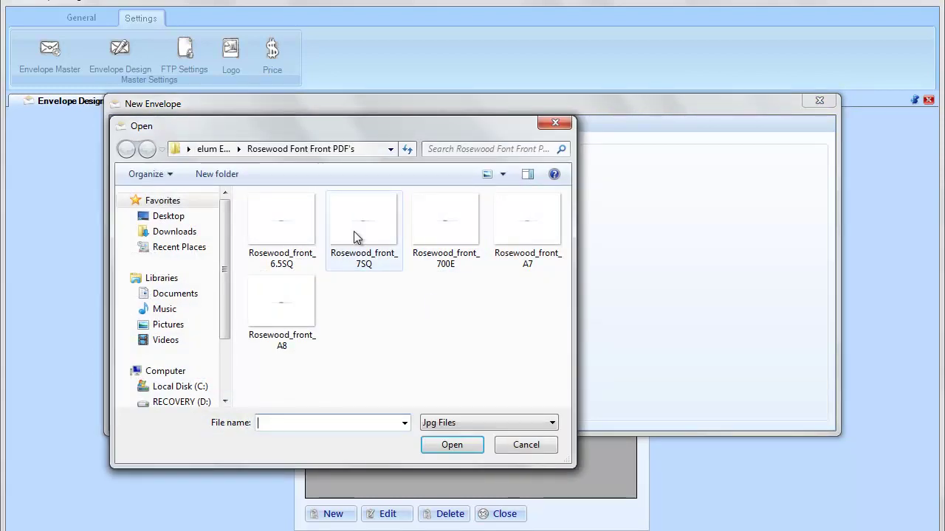
click(450, 446)
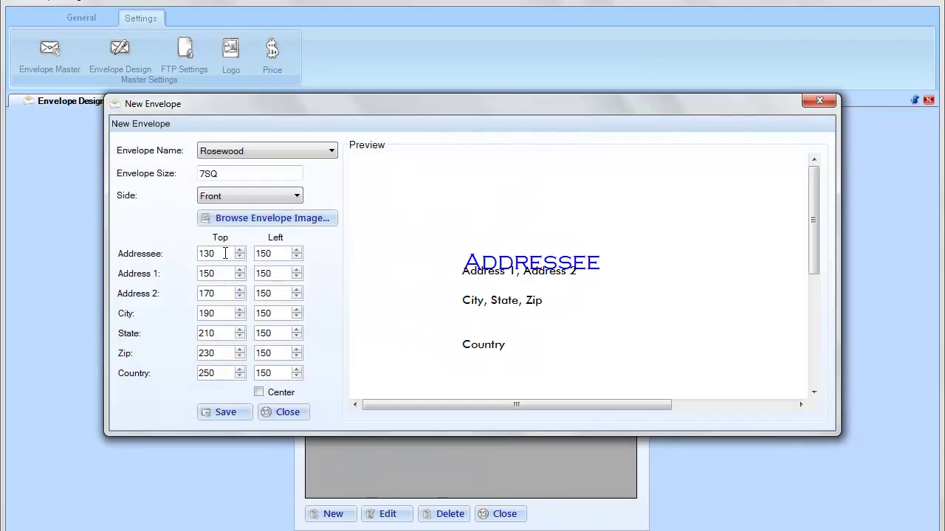
- Center the 7SQ address lines horizontally and set the top positions to 320 for Addressee and 380 for Address 1 and Address 2
double_click(225, 253)
text(32)
double_click(216, 273)
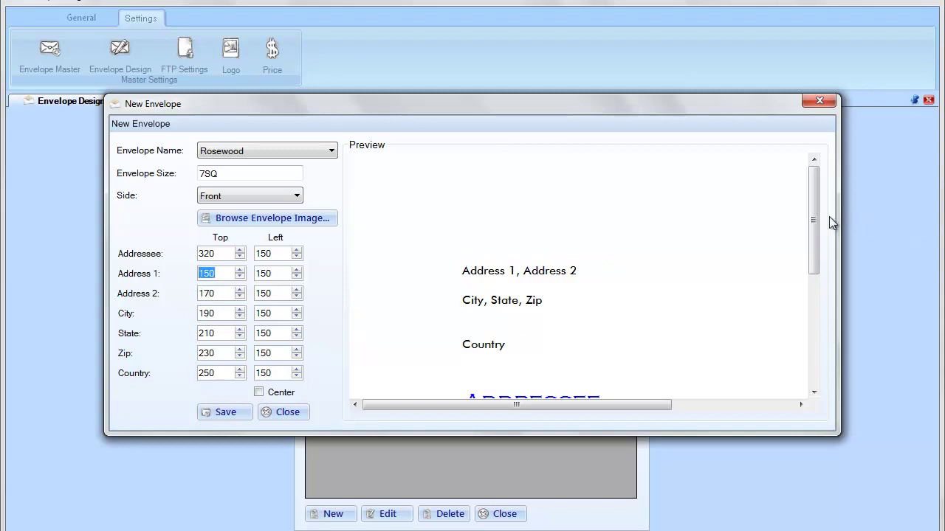
drag(815, 211, 813, 269)
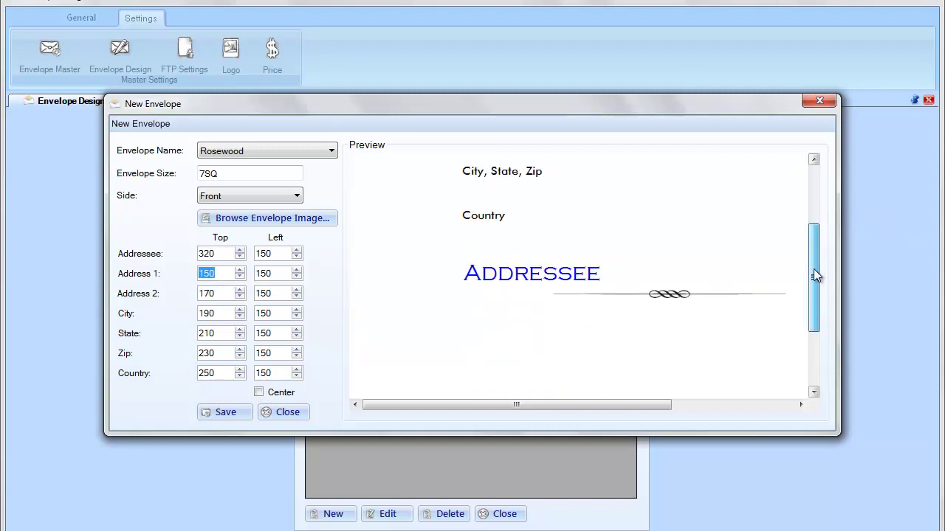
click(288, 397)
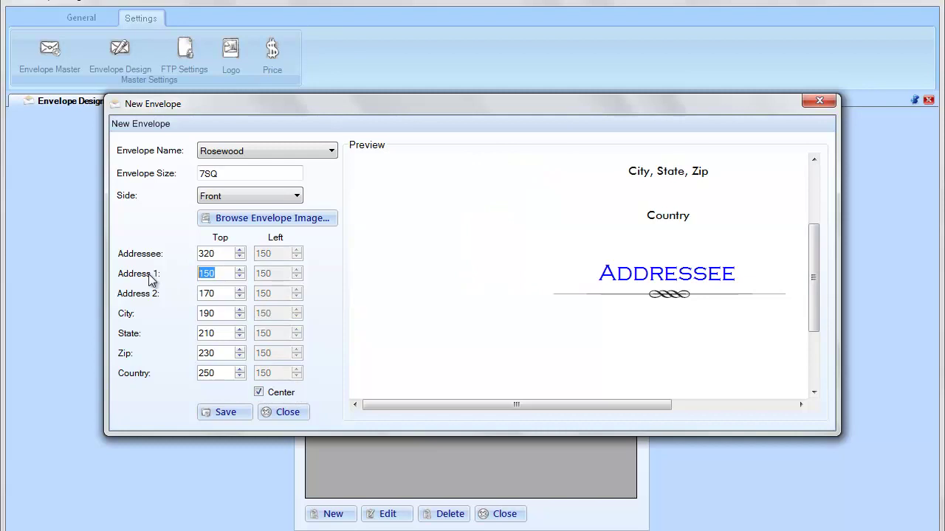
text(380)
double_click(210, 295)
text(380)
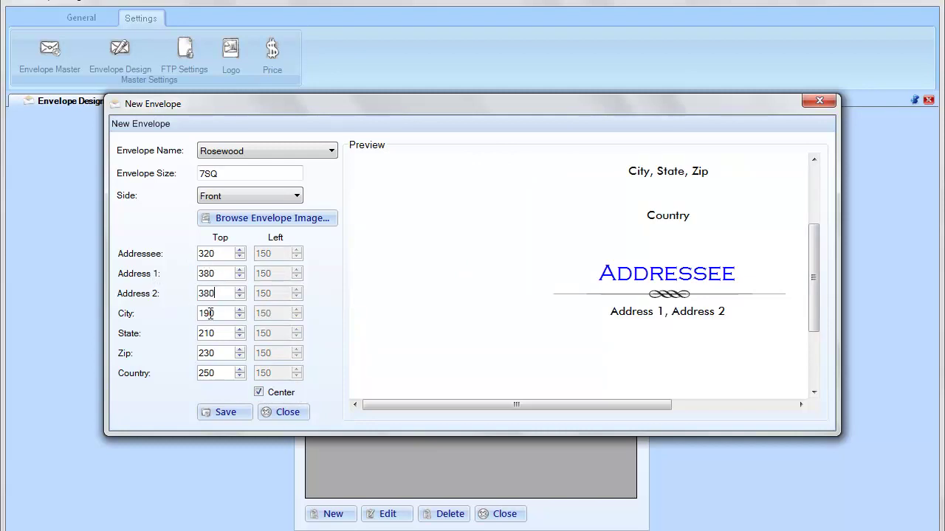
- Set the top positions to 410 for City, State and Zip and 440 for Country, and save the 7SQ front design
double_click(210, 313)
text(410)
double_click(206, 333)
text(410)
double_click(205, 353)
text(410)
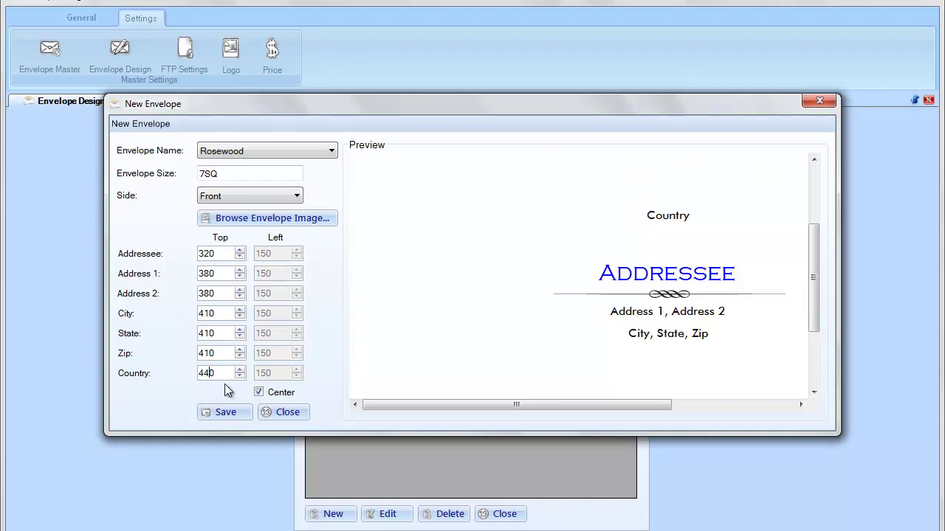
key(Tab)
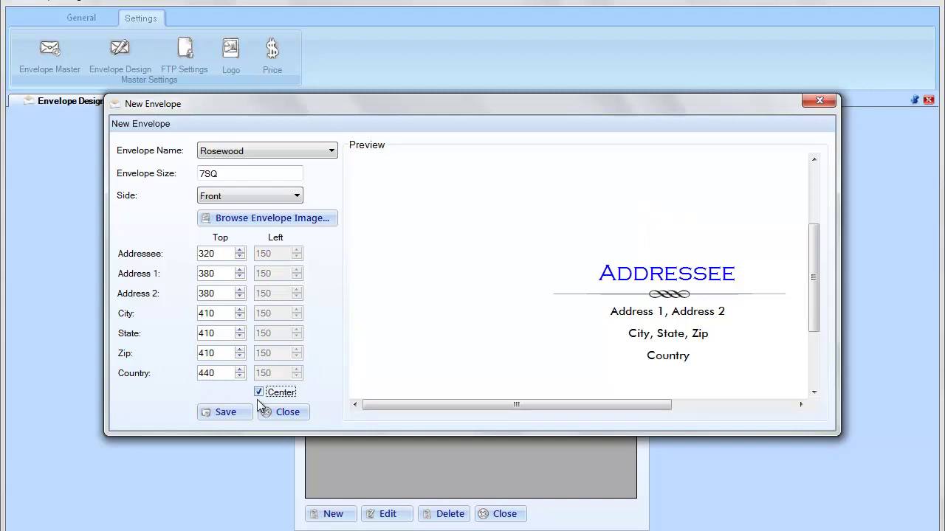
click(231, 410)
click(483, 325)
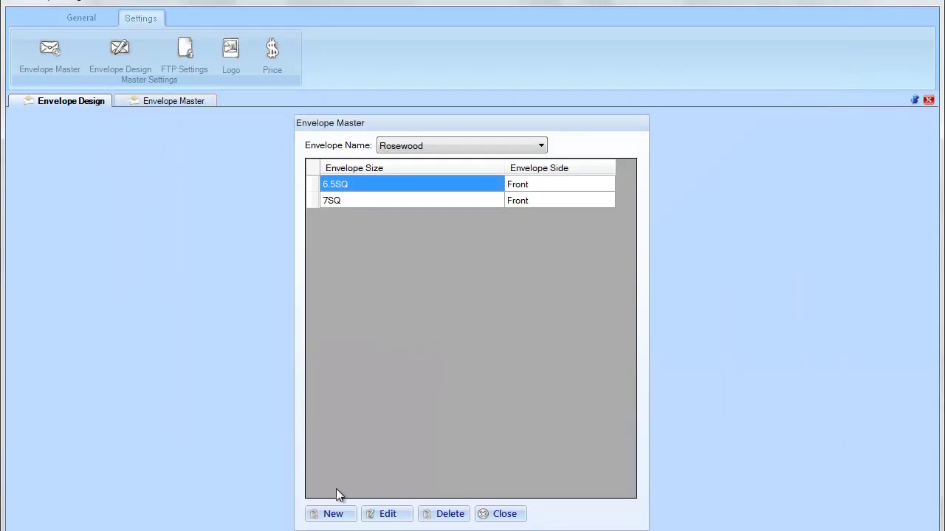
- Start a new Rosewood envelope design with side Front and size 700E
click(332, 514)
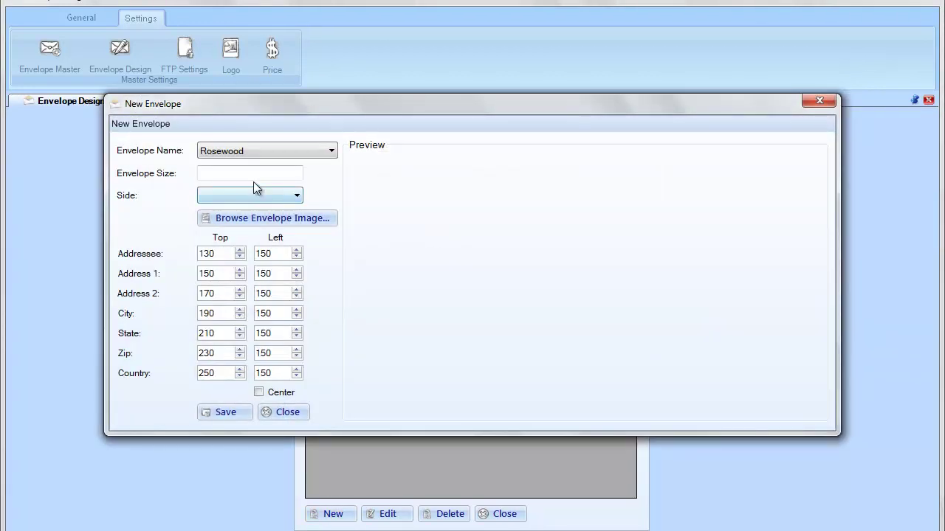
click(253, 194)
click(246, 207)
click(238, 173)
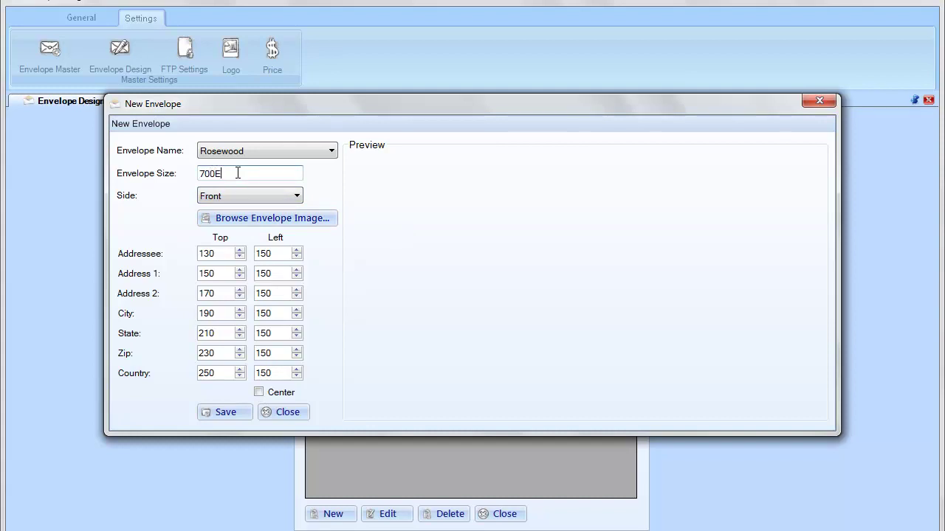
- Load Rosewood_front_700E as the envelope image of the 700E design
click(235, 220)
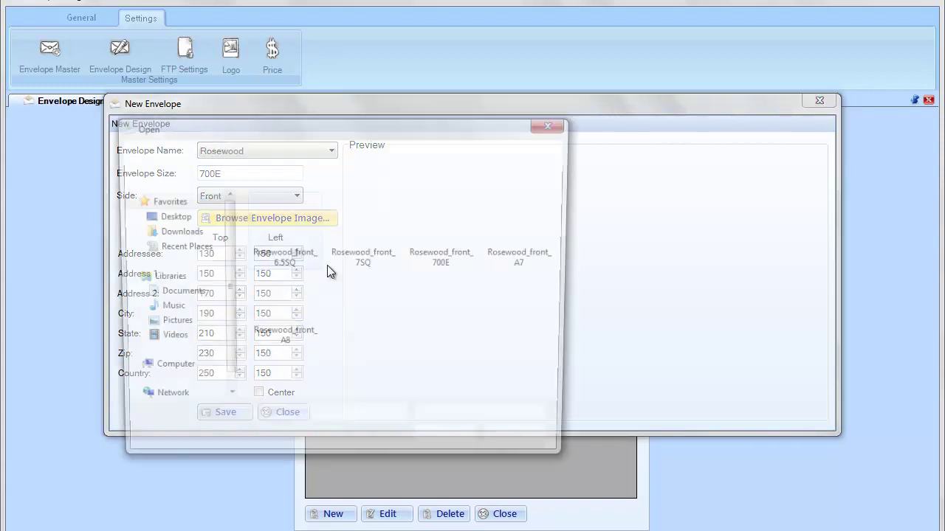
click(456, 226)
click(452, 444)
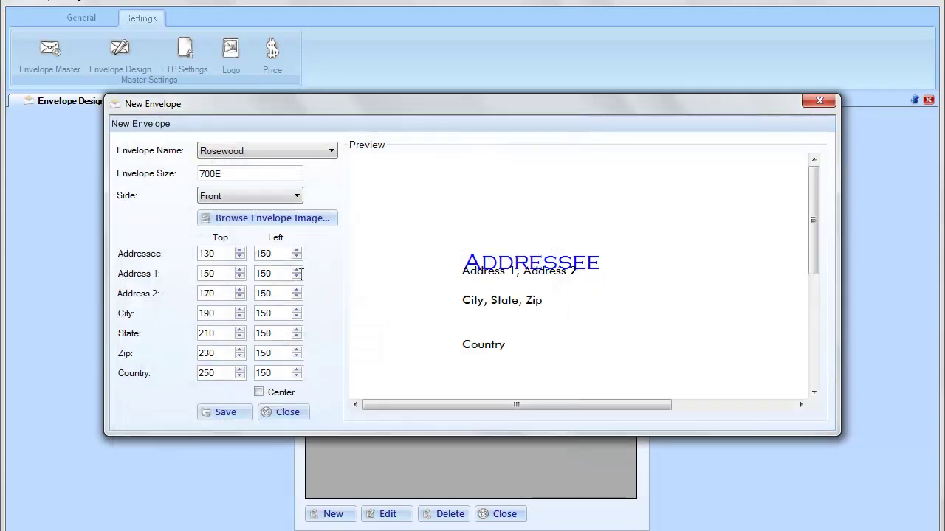
- Center the 700E address lines horizontally and set the top positions to 320 for Addressee and 380 for Address 1 and Address 2
click(281, 392)
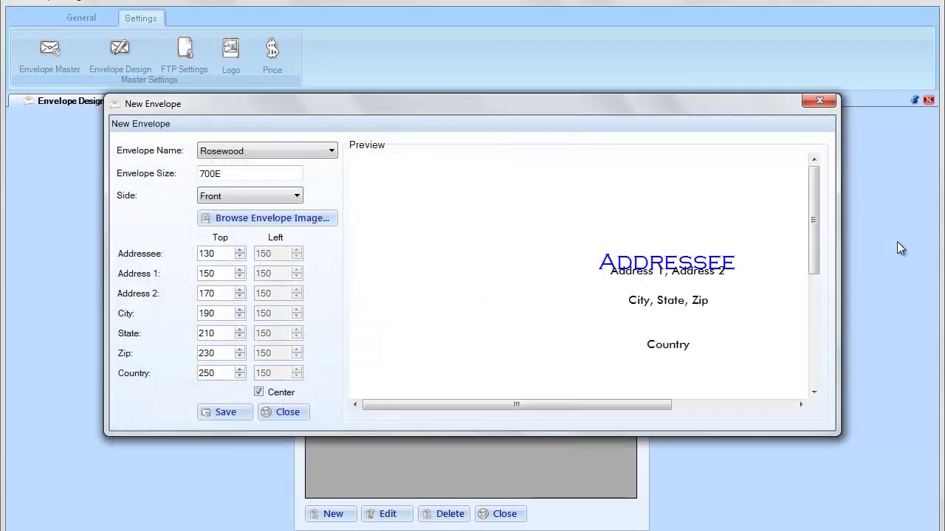
drag(816, 216, 814, 274)
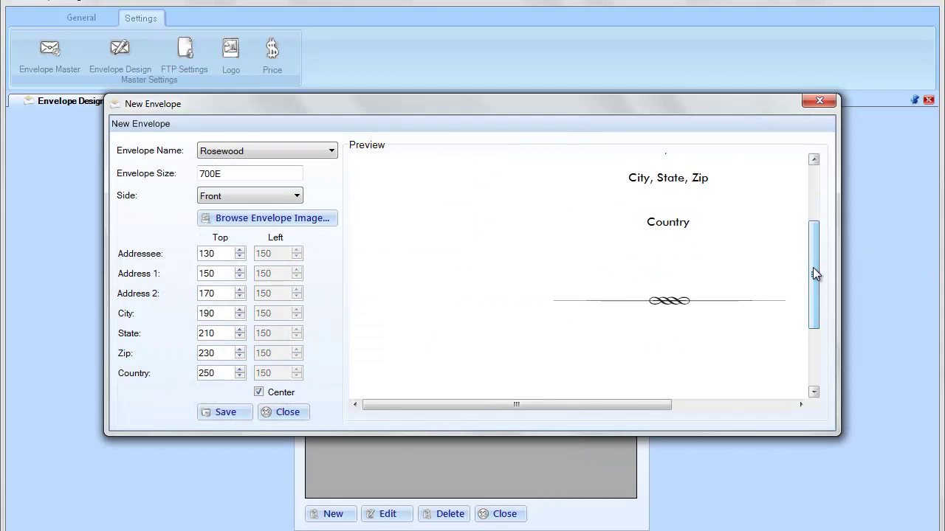
double_click(209, 254)
text(320)
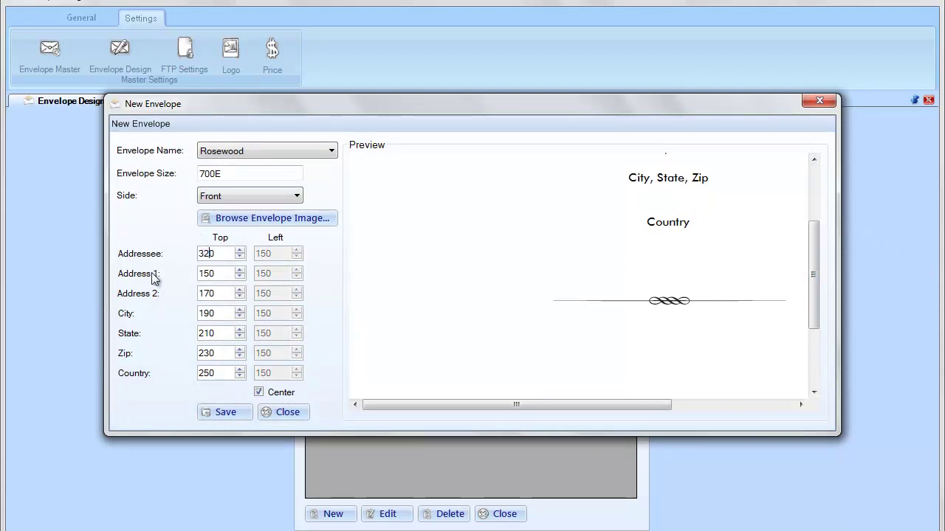
click(211, 276)
double_click(209, 275)
text(380)
double_click(208, 294)
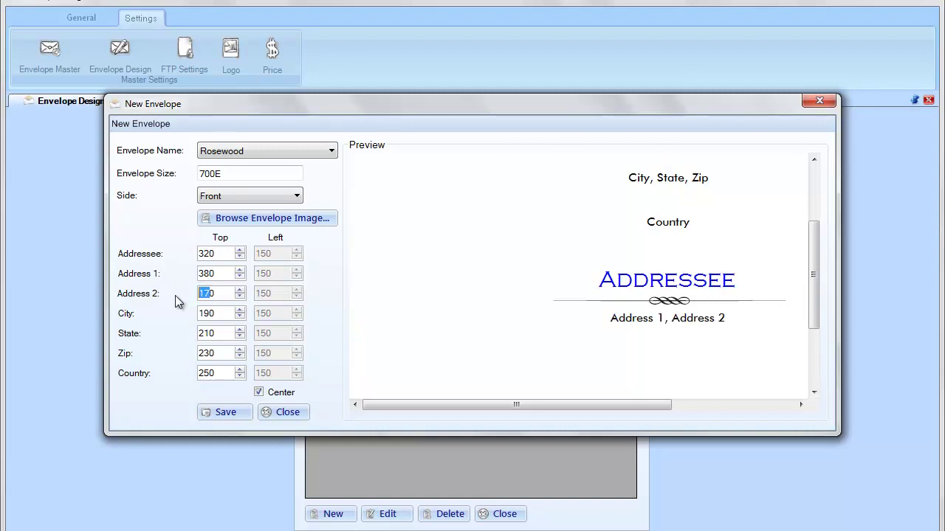
text(30)
- Set the top positions to 410 for City, State and Zip and 440 for Country, and save the 700E front design
drag(208, 315, 184, 321)
text(380)
key(Tab)
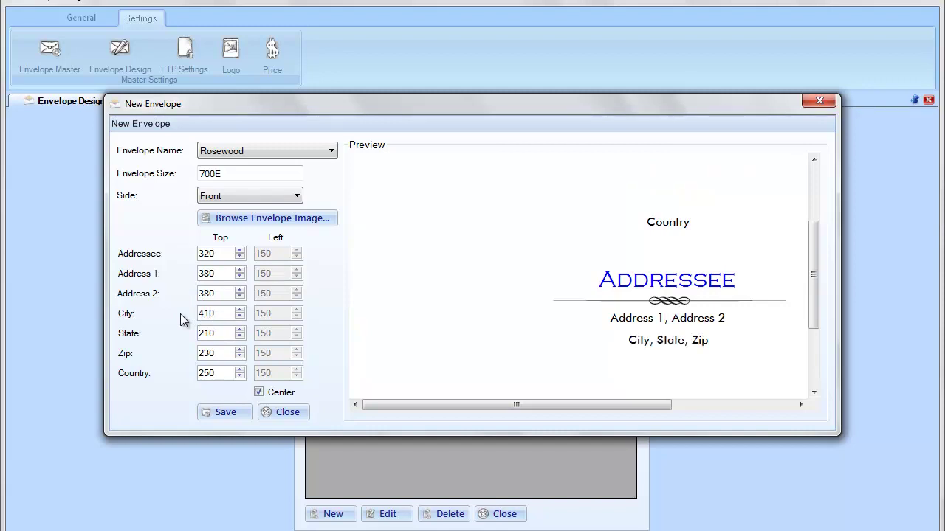
text(41)
text(4)
key(Tab)
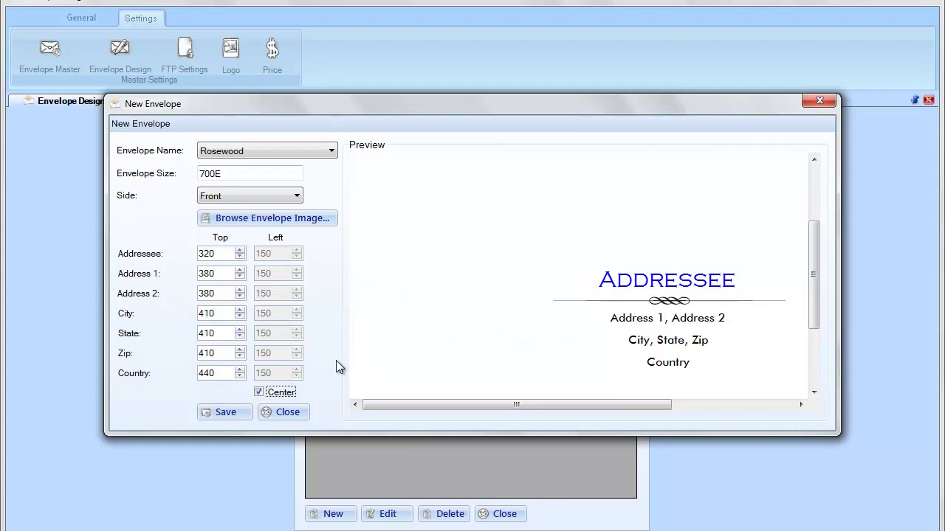
click(221, 412)
click(494, 315)
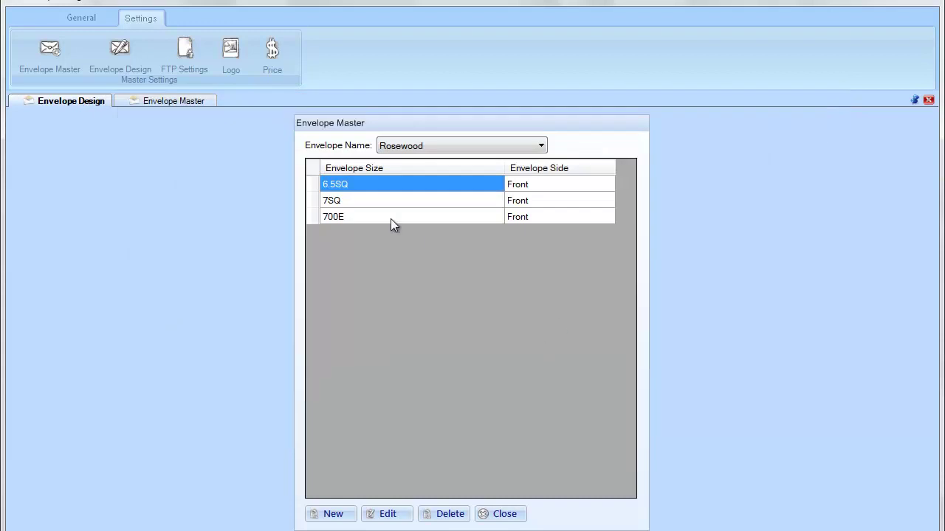
- Start a new Rosewood envelope design with size A7 and side Front
click(329, 512)
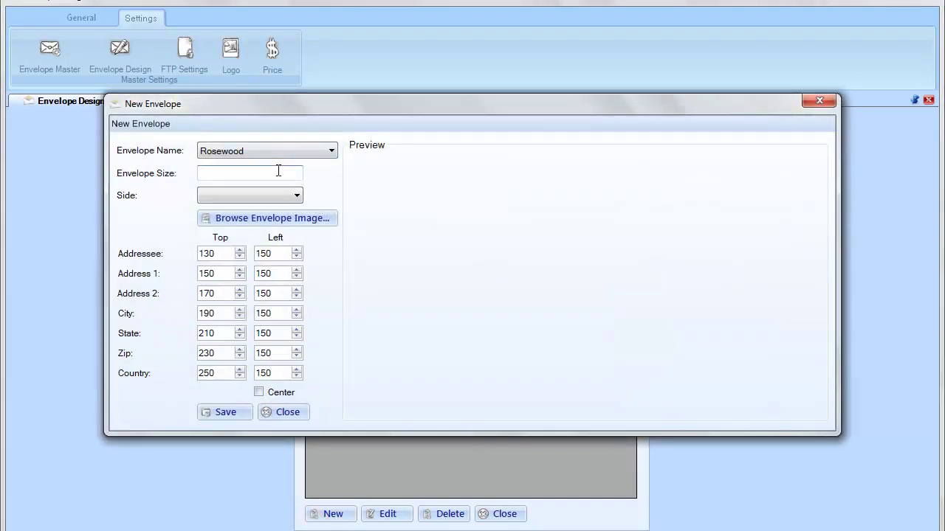
text(A7)
key(Tab)
key(Down)
- Load Rosewood_front_A7 as the envelope image of the A7 front design
click(283, 218)
click(516, 262)
click(457, 443)
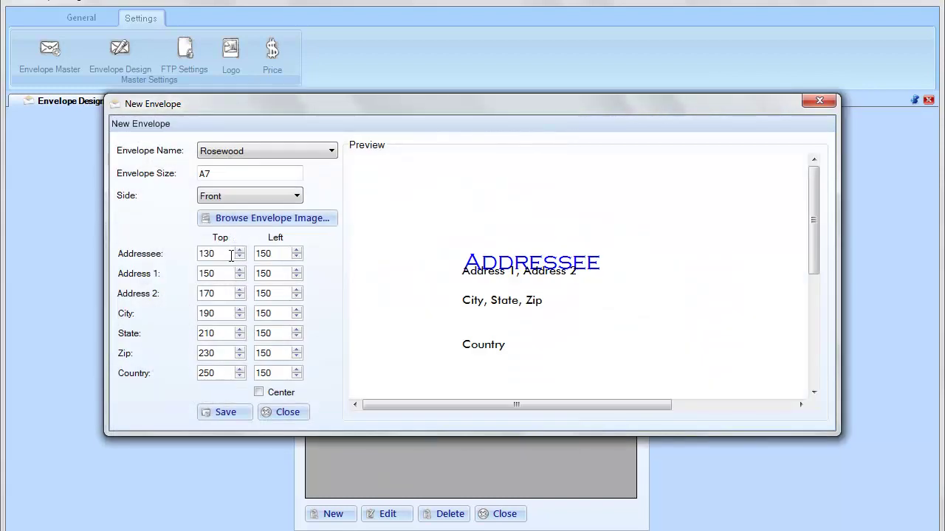
- Center the A7 address lines horizontally and set the top positions to 320 for Addressee and 380 for Address 1 and Address 2
click(282, 393)
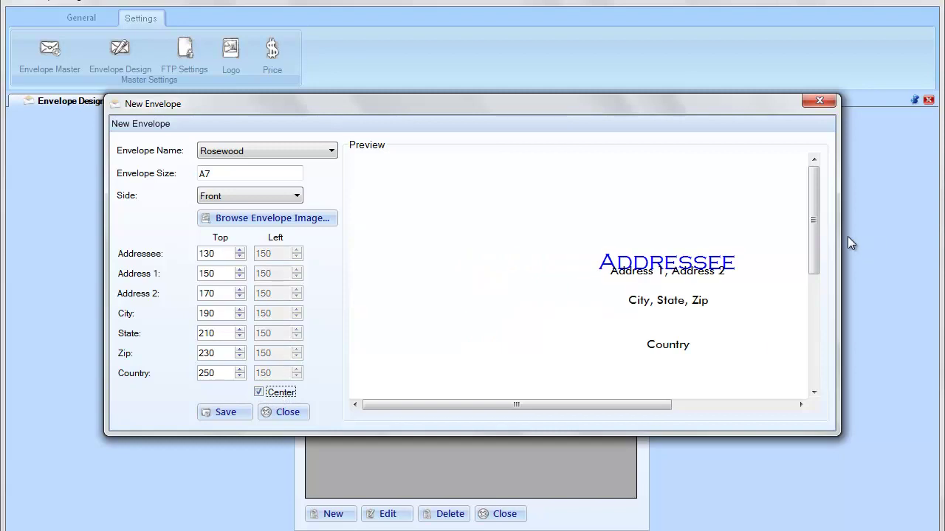
drag(231, 253, 143, 264)
text(320)
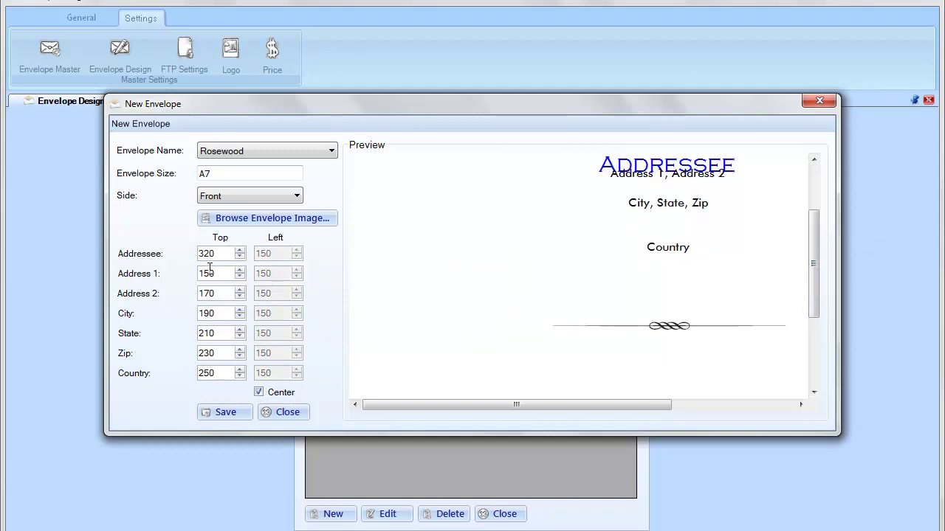
drag(209, 268, 177, 273)
text(380)
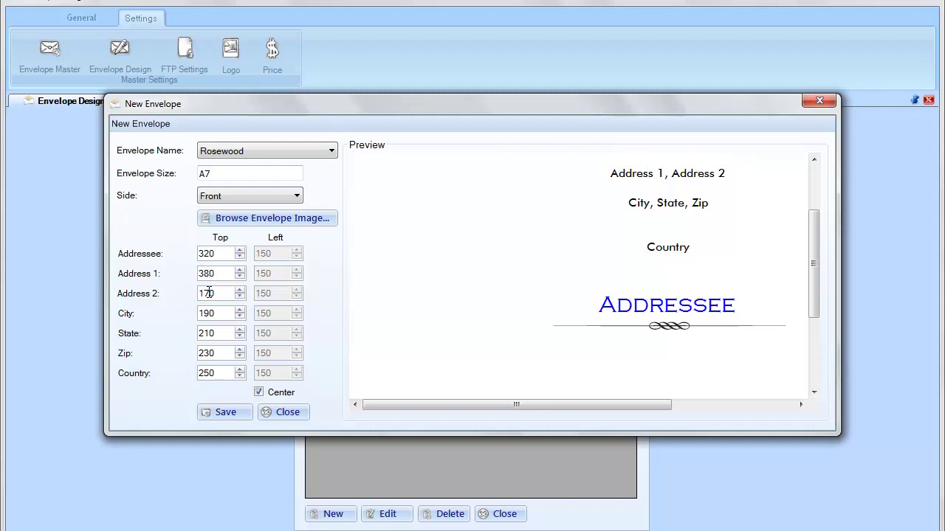
click(208, 293)
text(38)
- Set the A7 top positions to 410 for City, State and Zip and 440 for Country, and save the front design
click(213, 314)
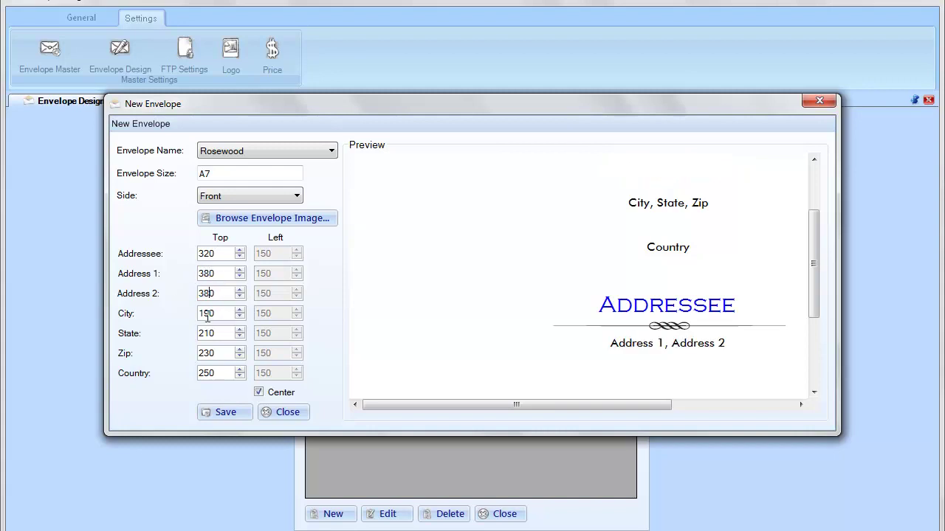
drag(212, 314, 175, 381)
text(41)
text(4)
text(41)
text(44)
key(Tab)
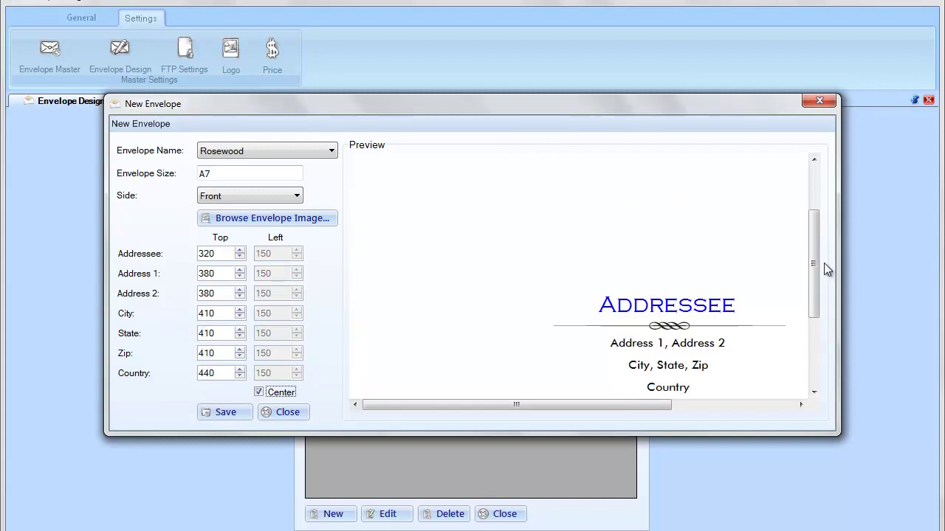
drag(821, 285, 766, 312)
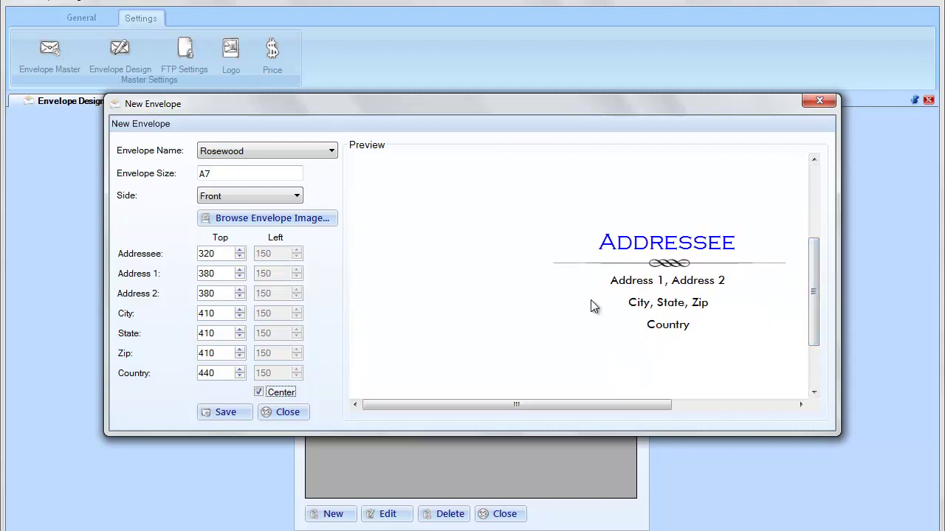
click(226, 413)
click(495, 324)
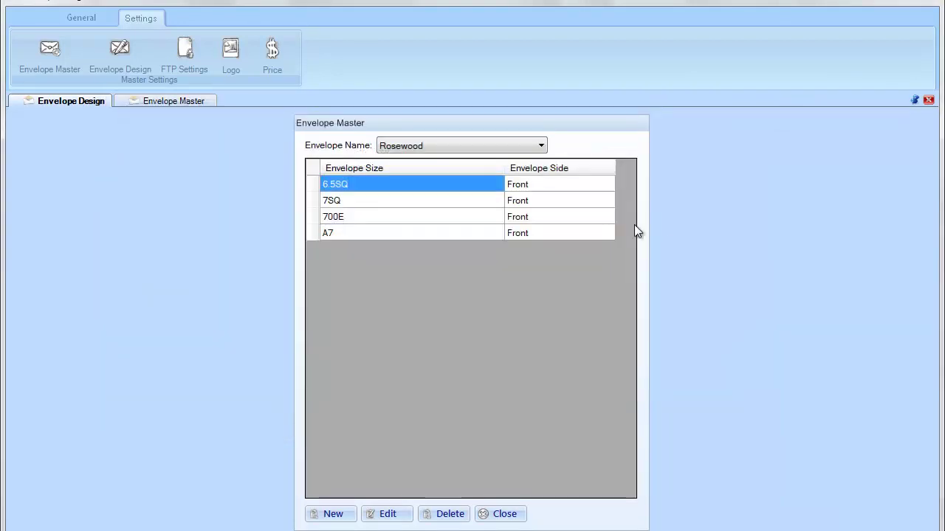
- Start a new Rosewood envelope design with size A8 and side Front
click(329, 512)
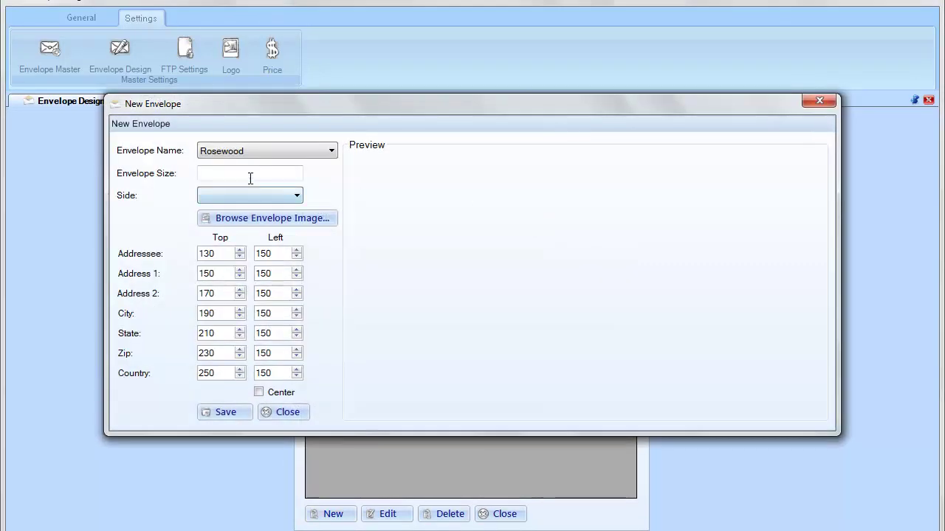
click(253, 173)
text(A8)
click(296, 196)
click(280, 210)
- Load Rosewood_front_A8 as the envelope image of the A8 front design
click(279, 217)
click(299, 344)
click(452, 444)
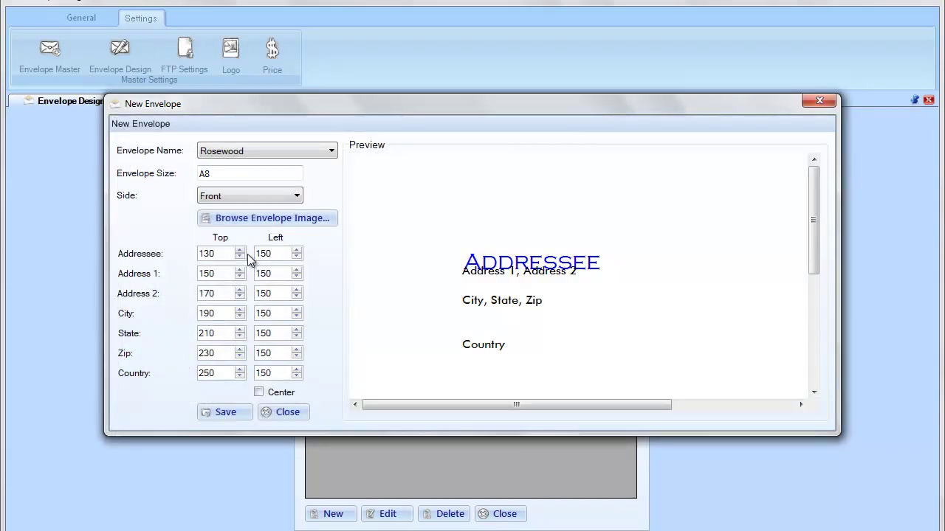
- Center the A8 address lines horizontally and set the top positions to 320 for Addressee and 380 for Address 1 and Address 2
click(268, 393)
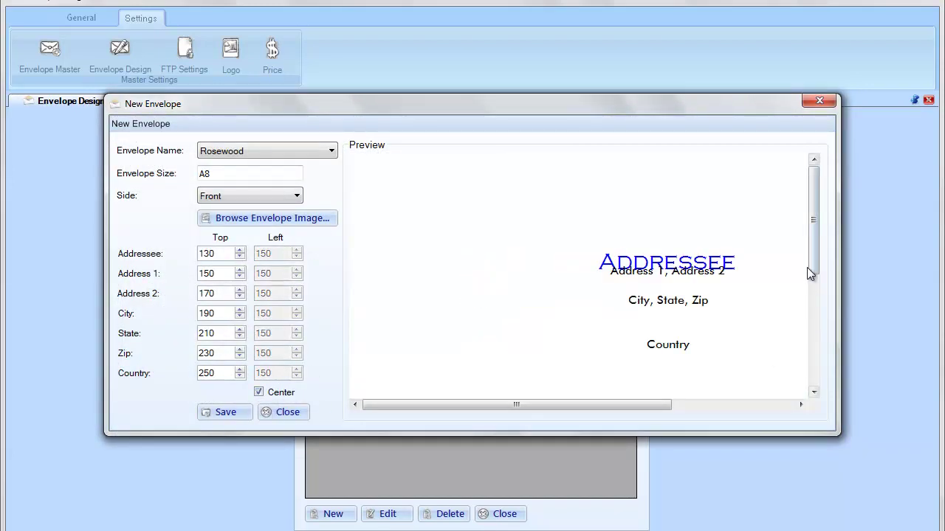
scroll(813, 255, down, 3)
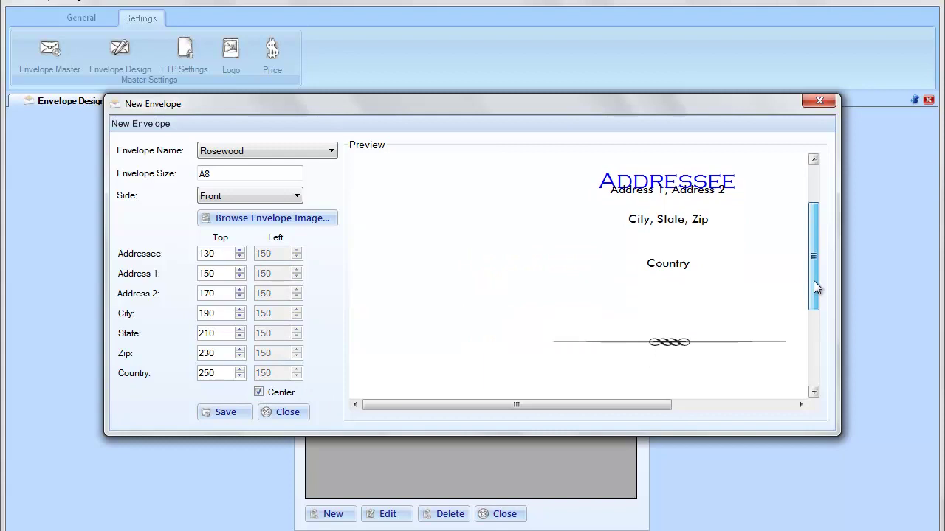
double_click(212, 254)
text(320)
key(Tab)
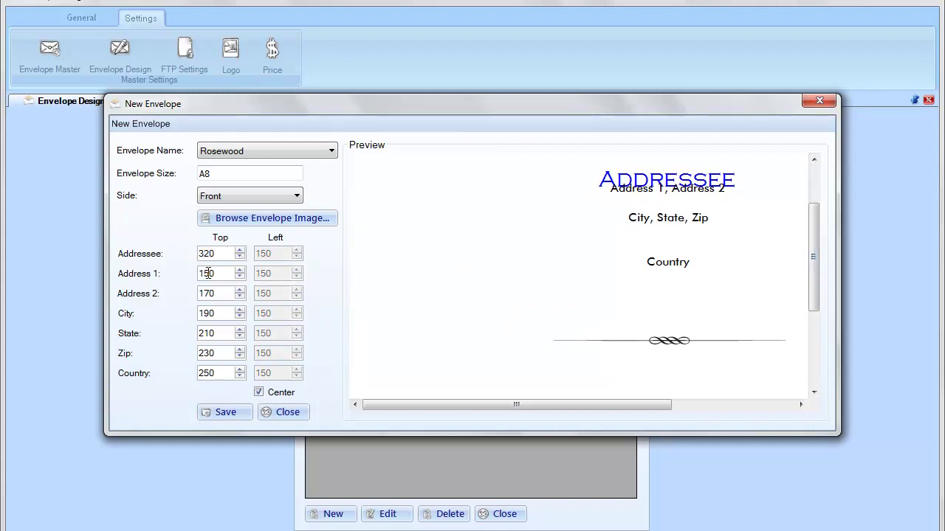
text(38)
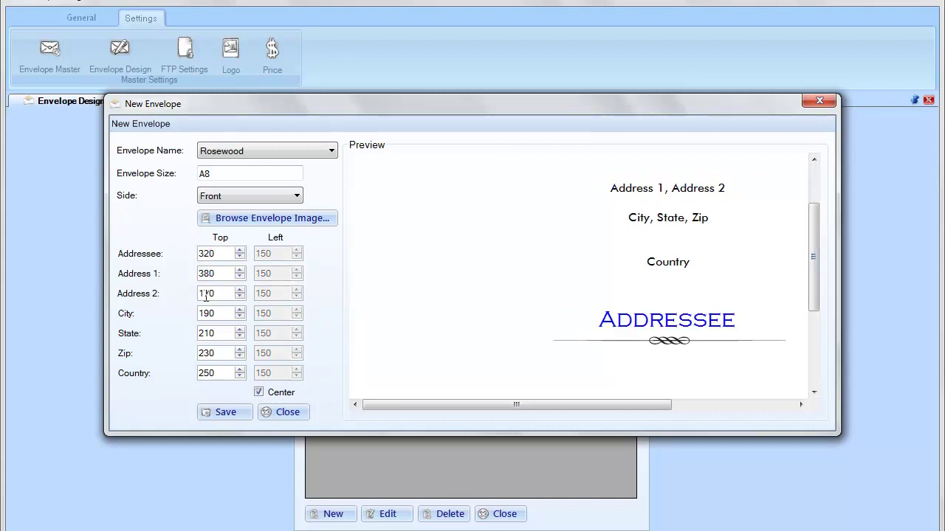
double_click(207, 294)
text(380)
- Set the A8 top positions to 410 for City, State and Zip and 440 for Country, and save the front design
double_click(207, 314)
text(410)
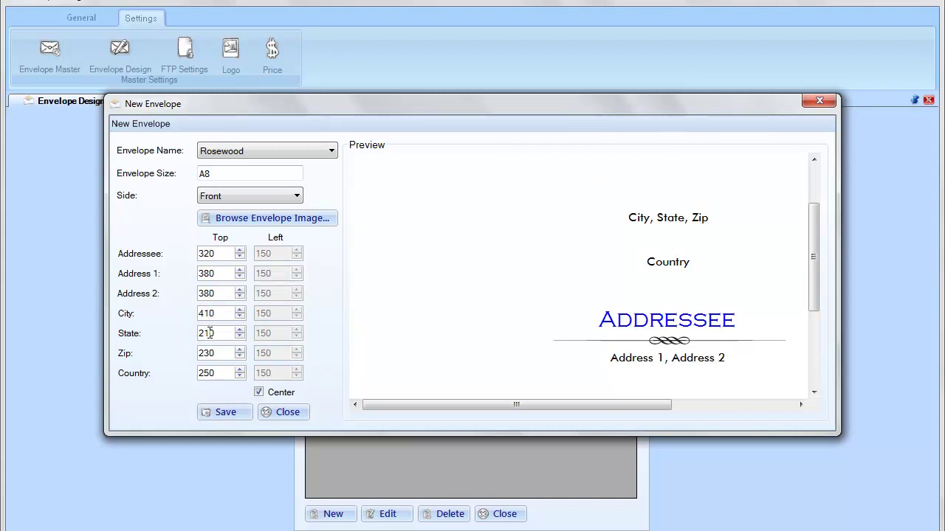
double_click(210, 333)
text(410)
drag(210, 353, 186, 390)
text(41)
text(44)
click(230, 357)
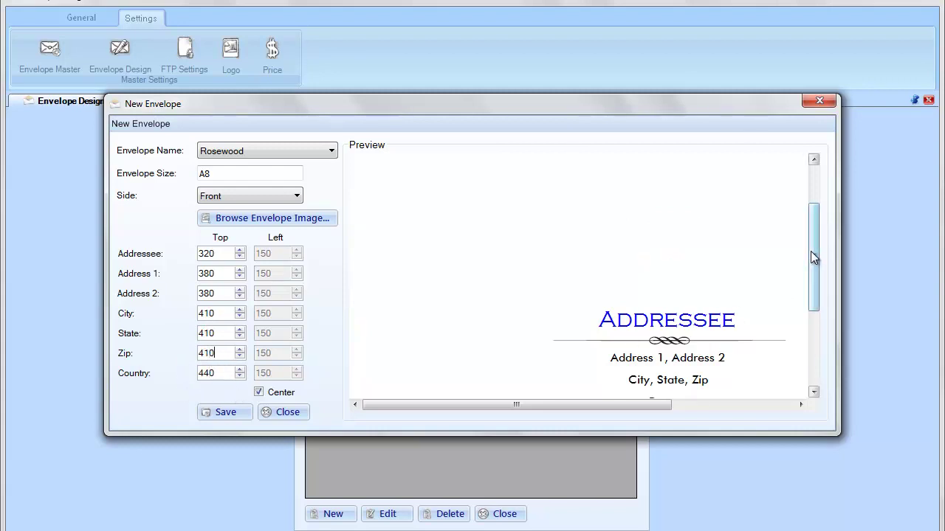
drag(810, 251, 812, 282)
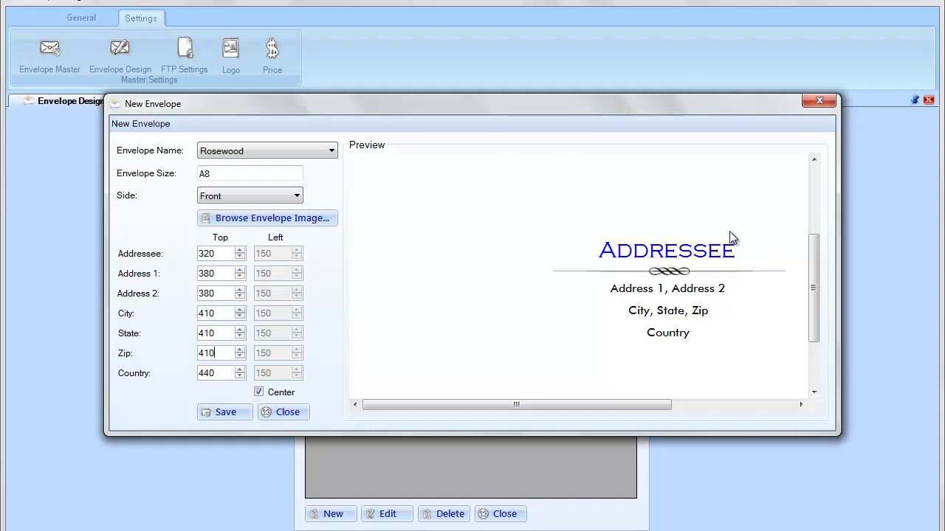
click(225, 413)
click(493, 324)
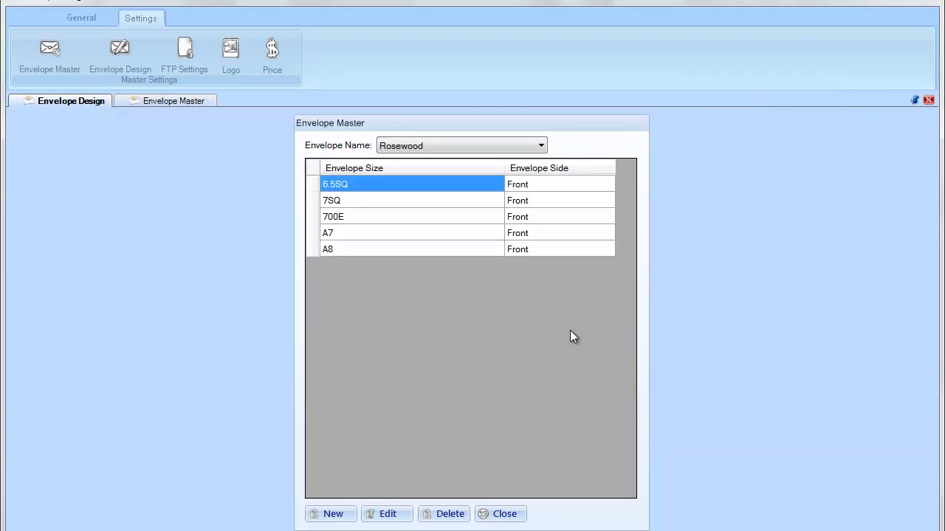
- Start a new Rosewood envelope design with size 6.5SQ and side Back
click(332, 515)
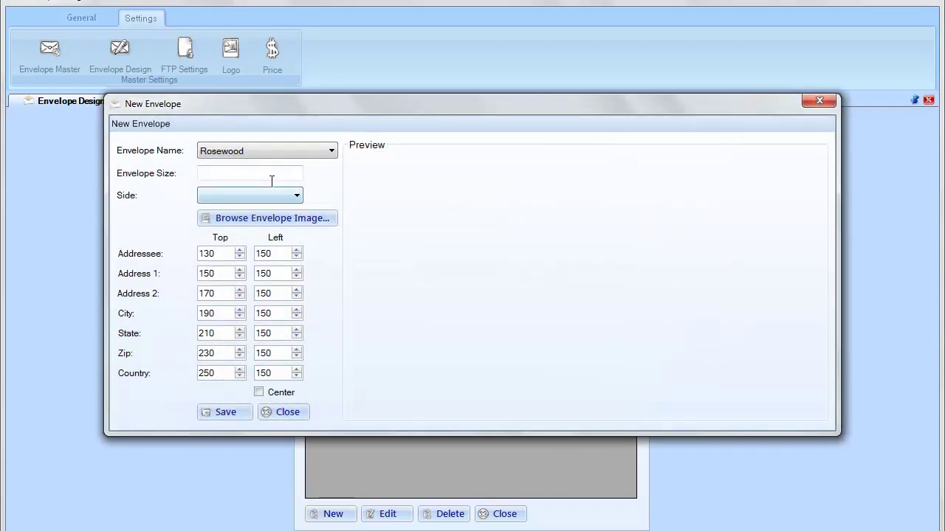
click(257, 173)
text(6.5)
click(226, 195)
click(227, 222)
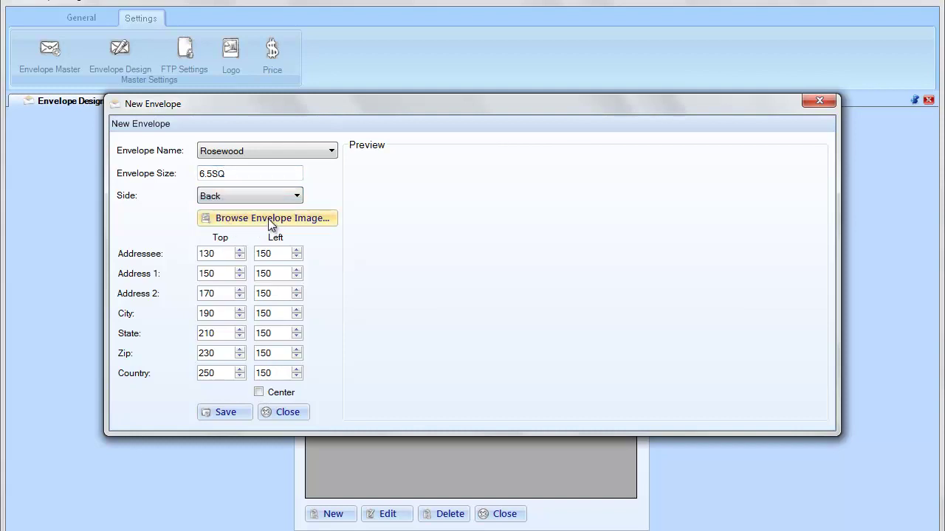
- Load Rosewood-back_6.5SQ as the envelope image from the Rosewood Font Back PDF's folder inside elum Envelope BACK on the Desktop
click(271, 226)
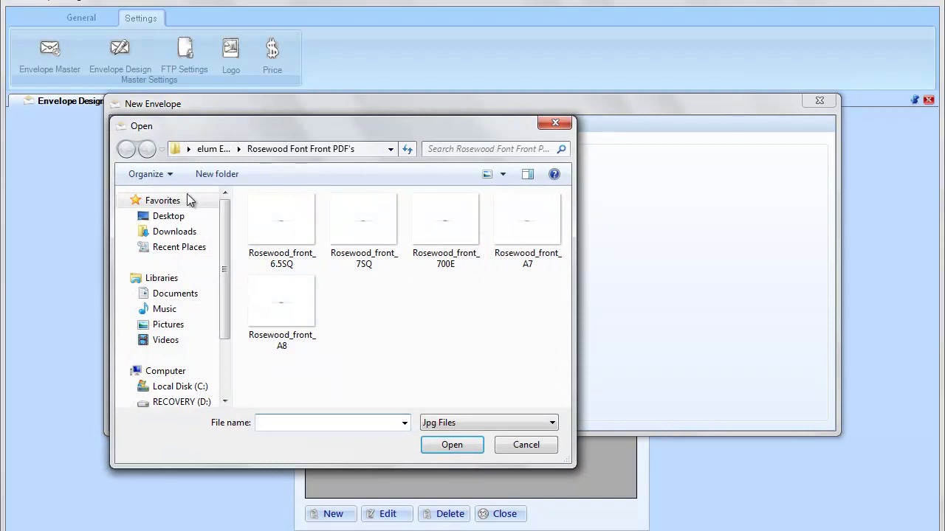
click(171, 216)
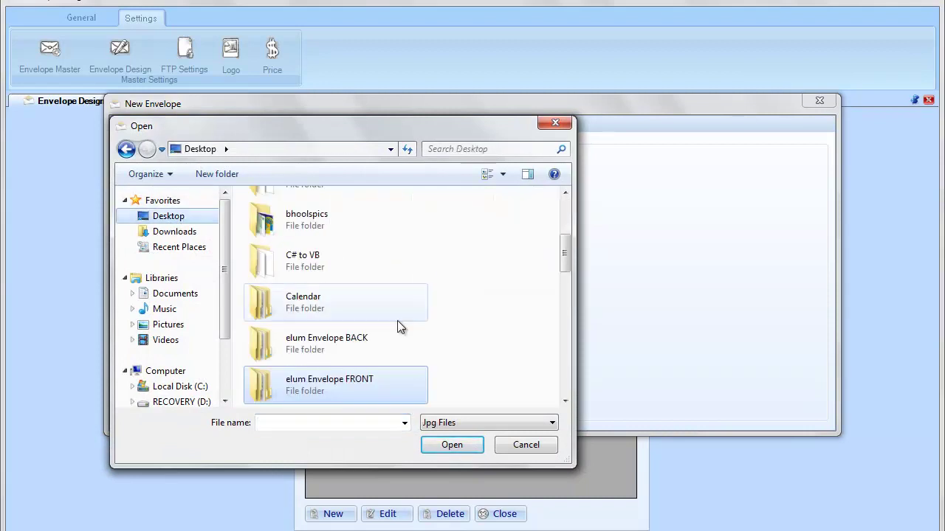
double_click(351, 341)
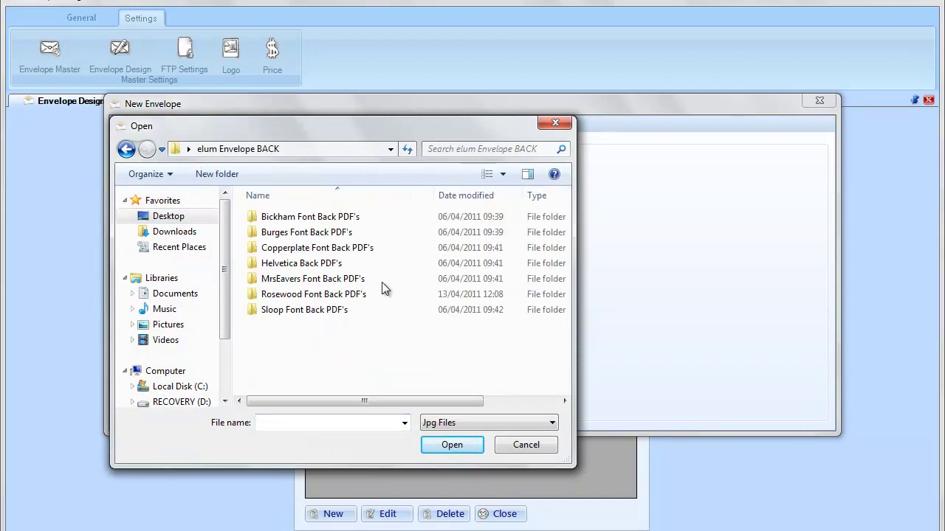
double_click(327, 296)
click(294, 227)
click(451, 444)
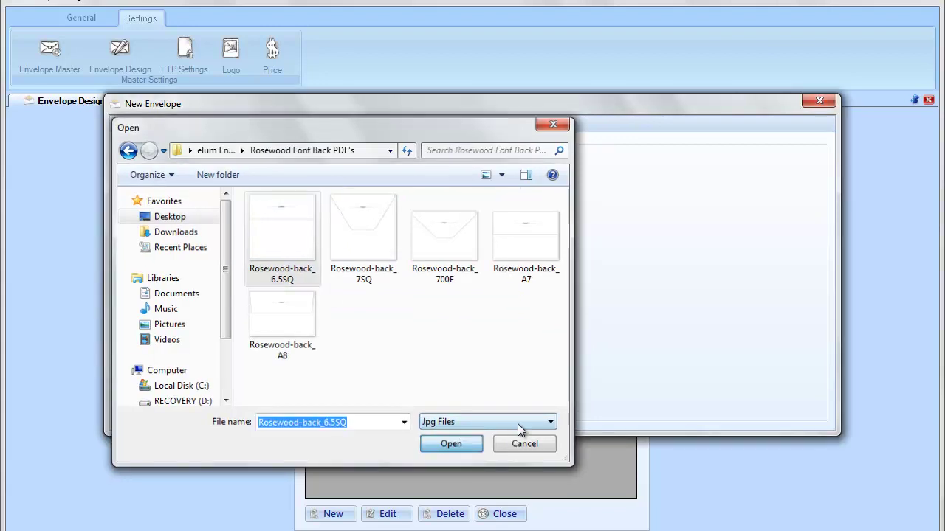
- Center the 6.5SQ back address lines horizontally and set the top positions to 80 for Addressee and 145 for Address 1 and Address 2
scroll(811, 258, down, 1)
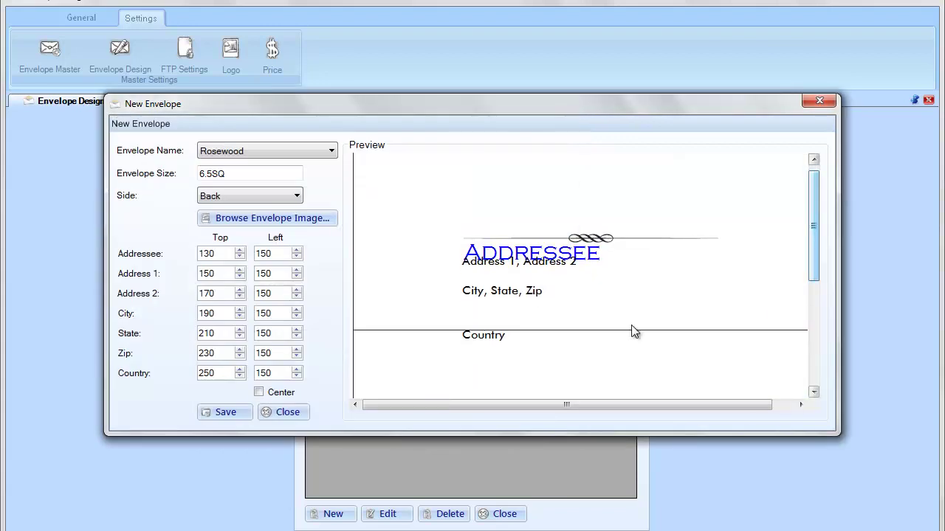
click(284, 392)
double_click(218, 256)
text(80)
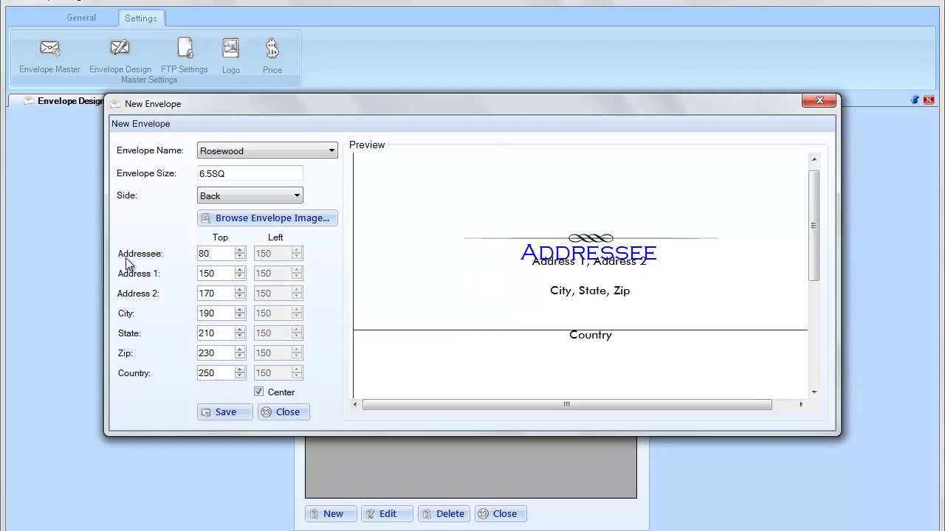
double_click(216, 273)
text(145)
double_click(221, 295)
text(145)
- Set the 6.5SQ top positions to 170 for City, State and Zip and 200 for Country, and save the back design
double_click(220, 314)
text(170)
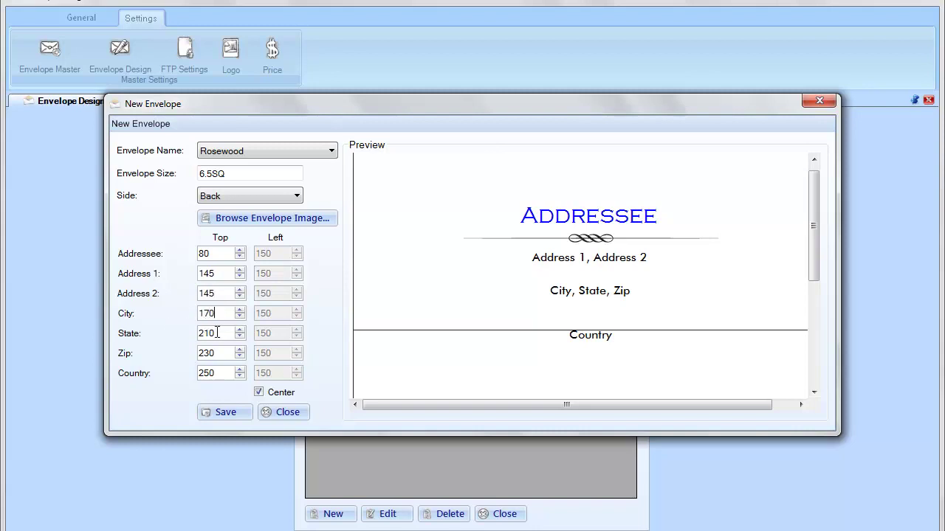
key(Tab)
text(170)
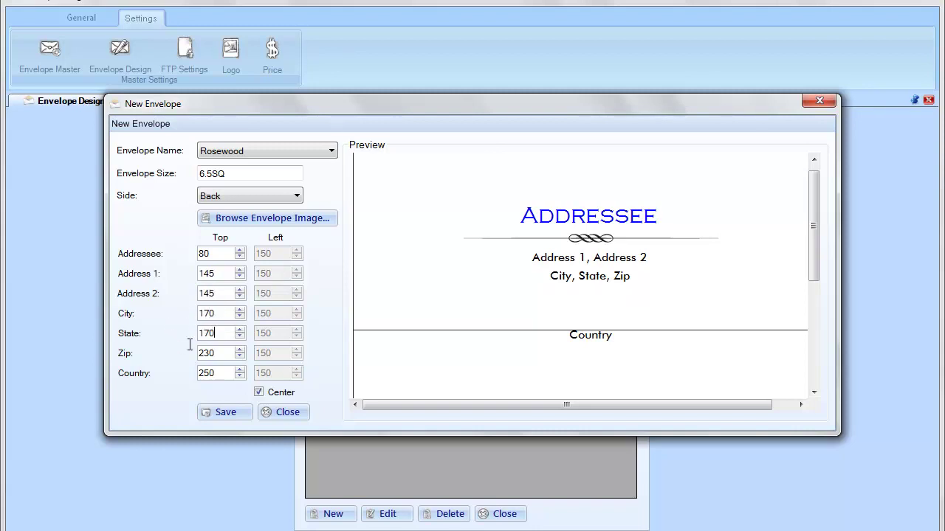
drag(216, 354, 158, 369)
text(17)
text(00)
click(226, 355)
drag(565, 405, 440, 401)
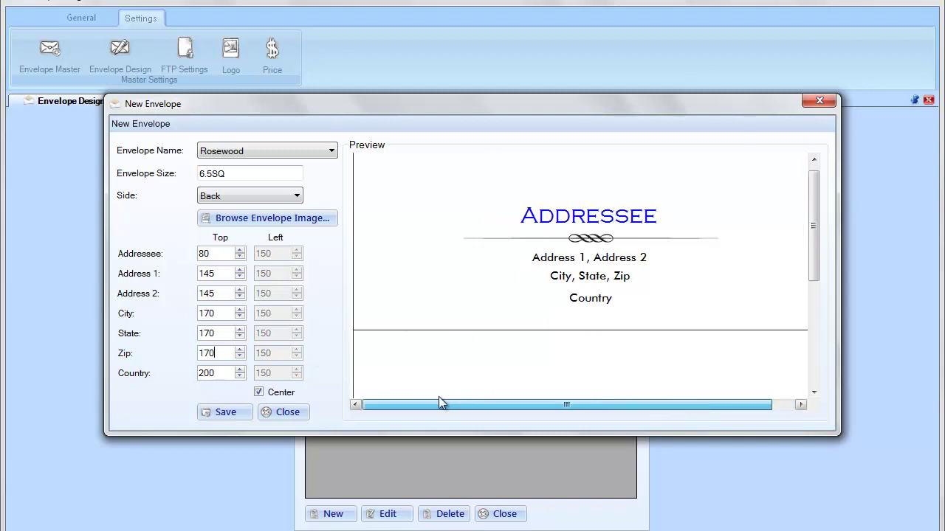
click(229, 413)
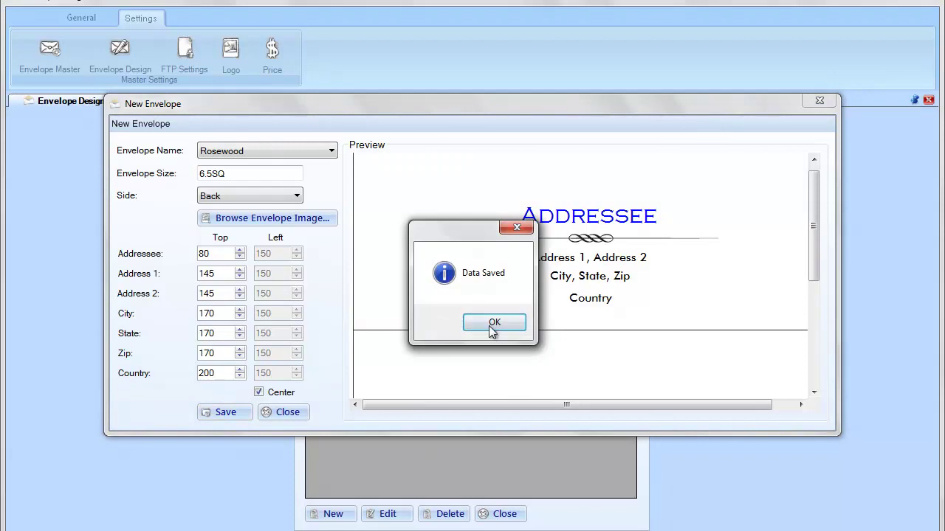
click(492, 323)
- Start a new Rosewood envelope design with size 7SQ and side Back
click(336, 514)
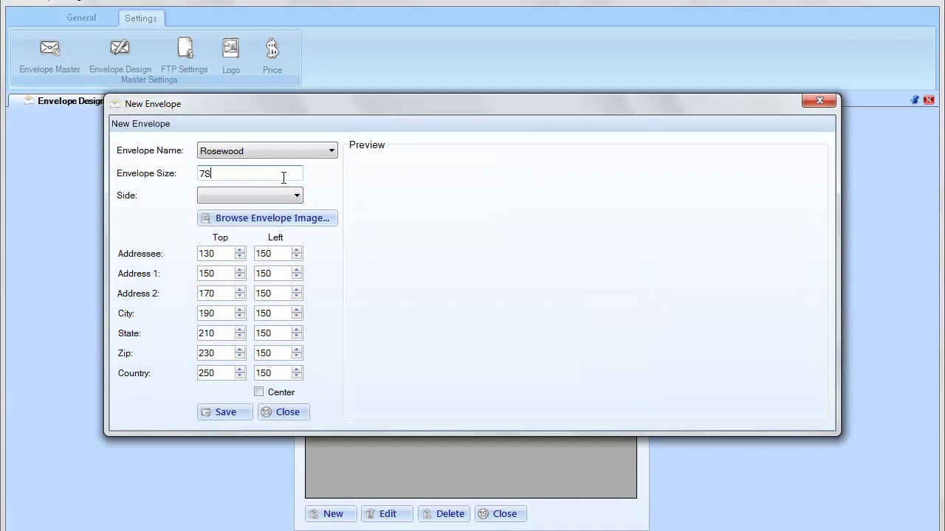
text(7SQ)
click(288, 195)
click(270, 221)
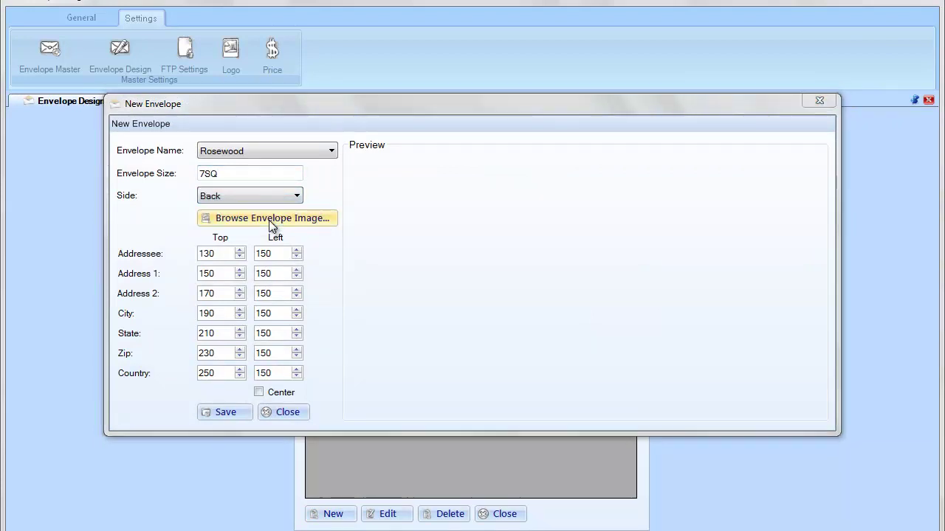
- Load Rosewood-back_7SQ as the envelope image of the 7SQ back design and center its address lines horizontally
click(365, 235)
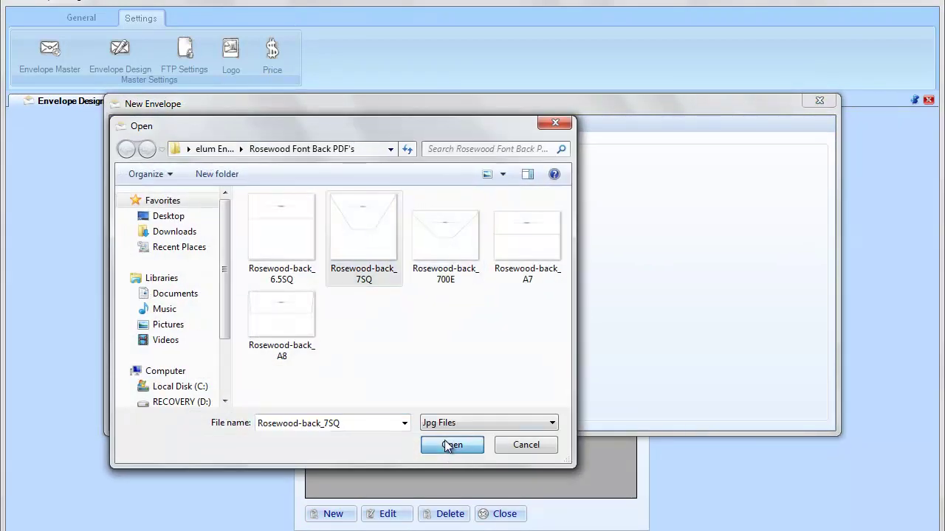
click(446, 438)
click(258, 392)
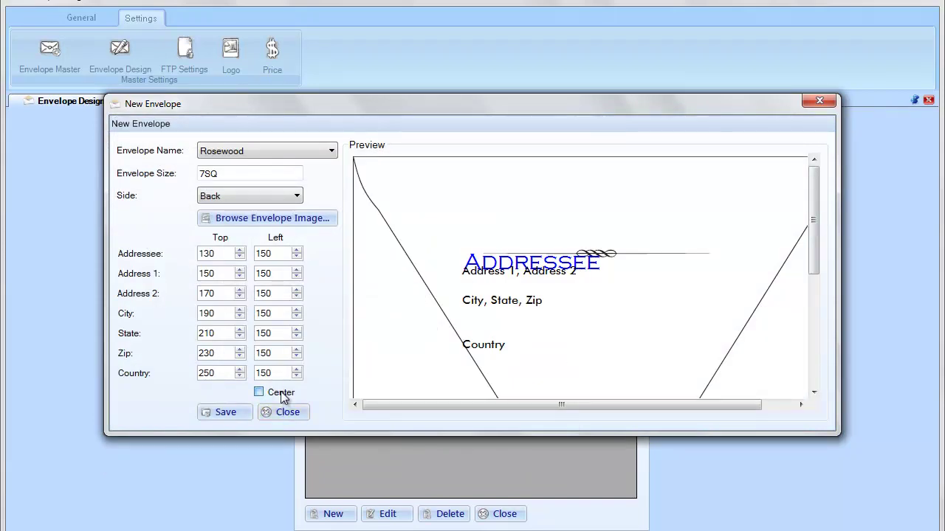
- Set the 7SQ back design's top positions to 80 for Addressee and 145 for Address 1 and Address 2
double_click(218, 254)
text(80)
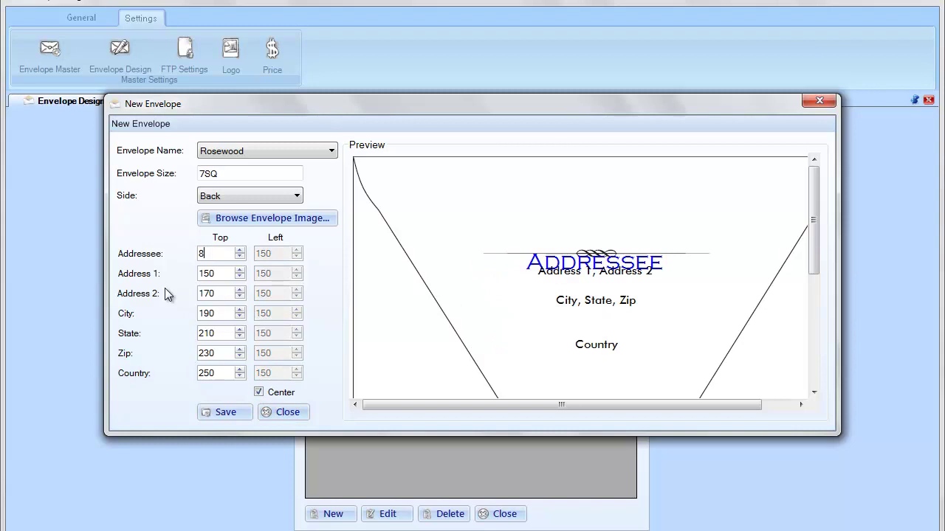
double_click(217, 273)
text(145)
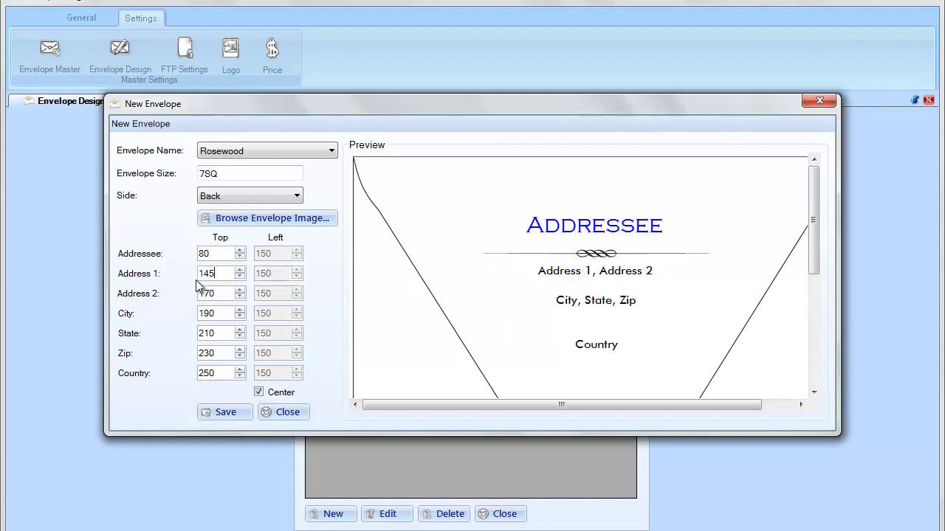
double_click(222, 293)
text(145)
- Set the 7SQ back design's top positions to 170 for City, State and Zip and 200 for Country
double_click(217, 313)
text(170)
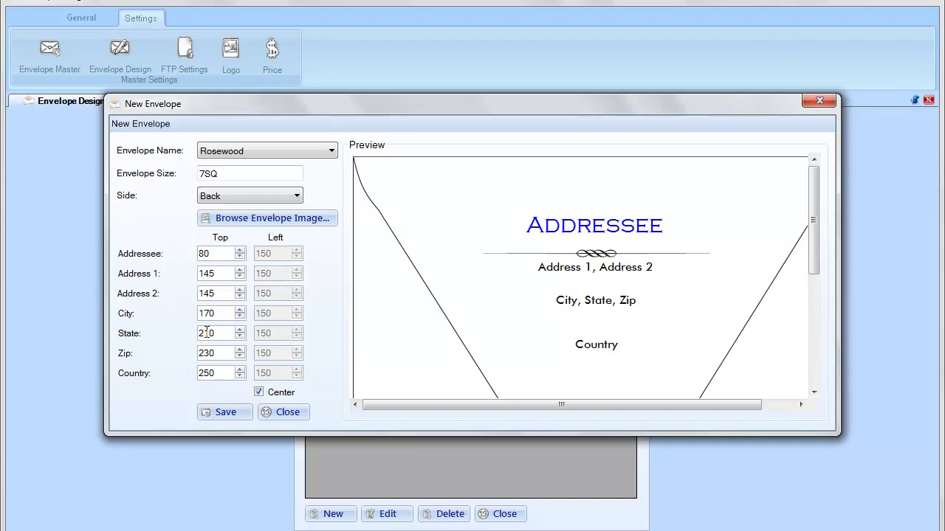
double_click(212, 334)
text(17017)
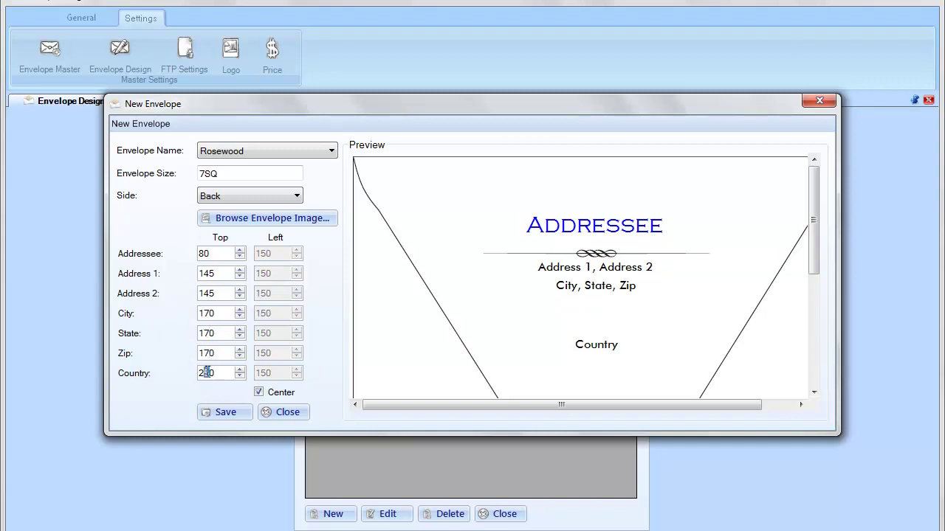
key(Tab)
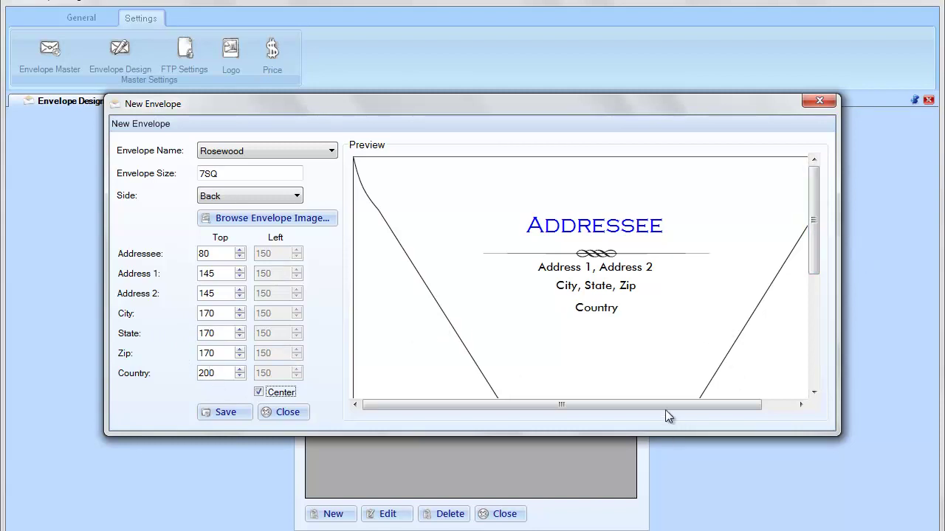
- Set the 7SQ Addressee top position to 90 and save the back design
click(800, 405)
drag(796, 404, 605, 426)
drag(811, 242, 819, 220)
click(226, 413)
drag(205, 254, 174, 259)
text(9)
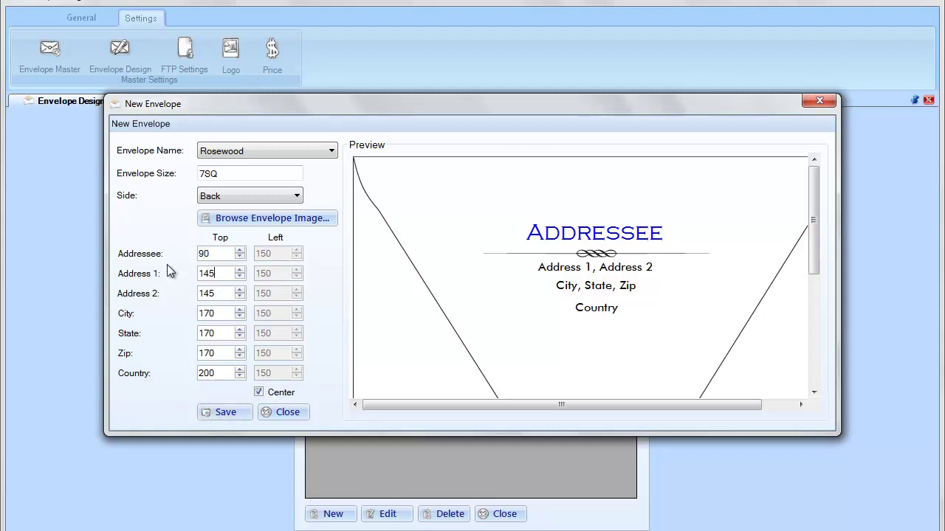
click(232, 413)
click(495, 319)
- Start a new Rosewood envelope design with size 700E and side Back
click(331, 514)
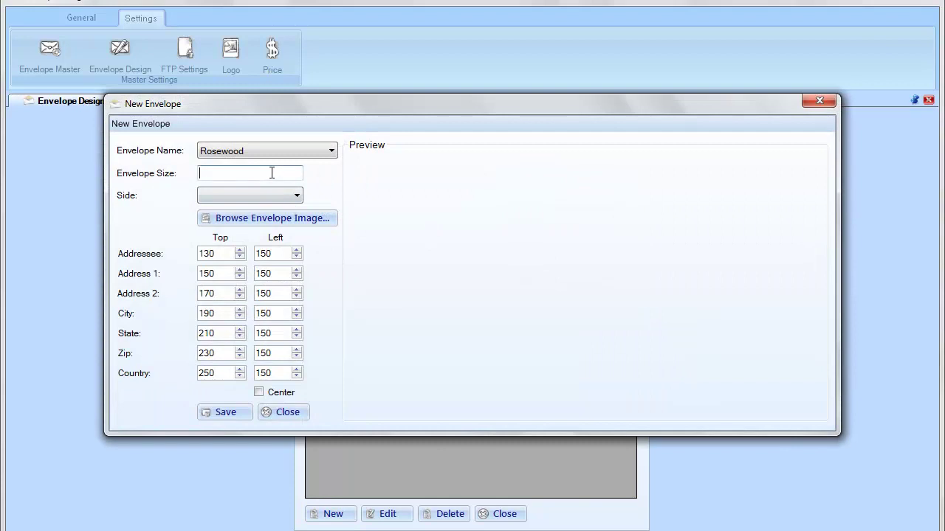
text(700E)
click(273, 196)
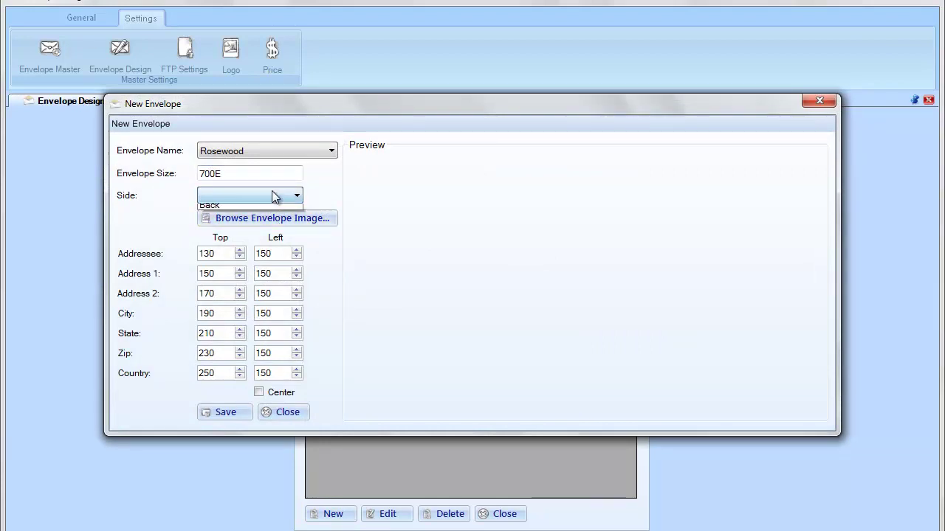
click(262, 217)
- Load Rosewood-back_700E as the envelope image of the 700E back design and center its address lines horizontally
click(264, 219)
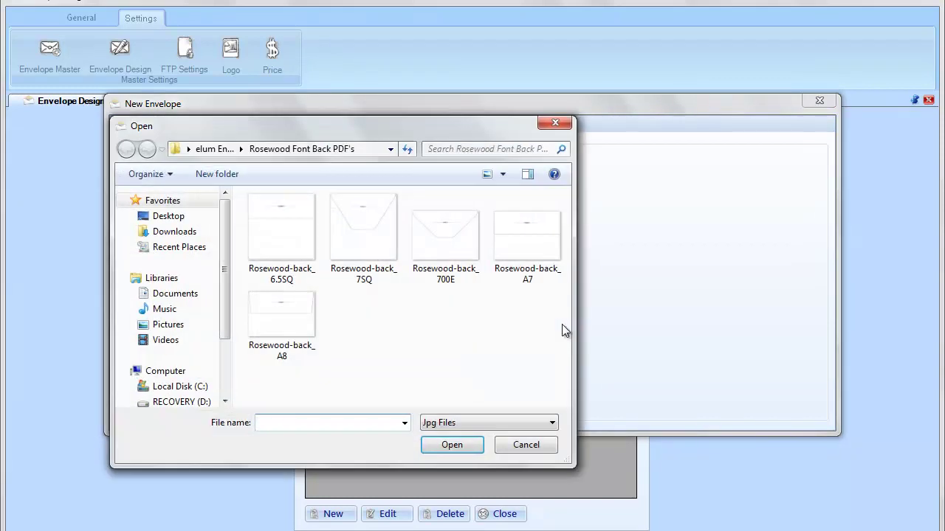
click(468, 262)
click(451, 445)
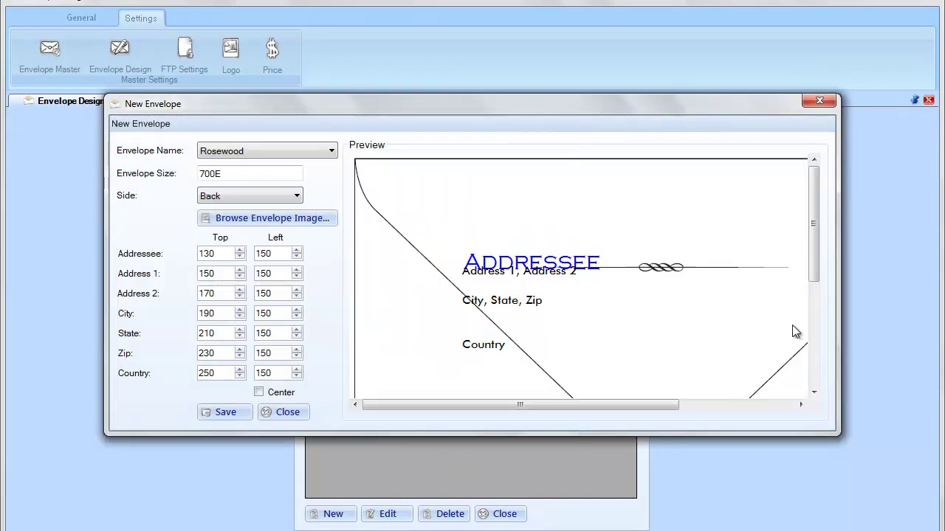
click(277, 392)
- Set the 700E back design's top positions to 110 for Addressee and 170 for Address 1
drag(498, 409, 563, 410)
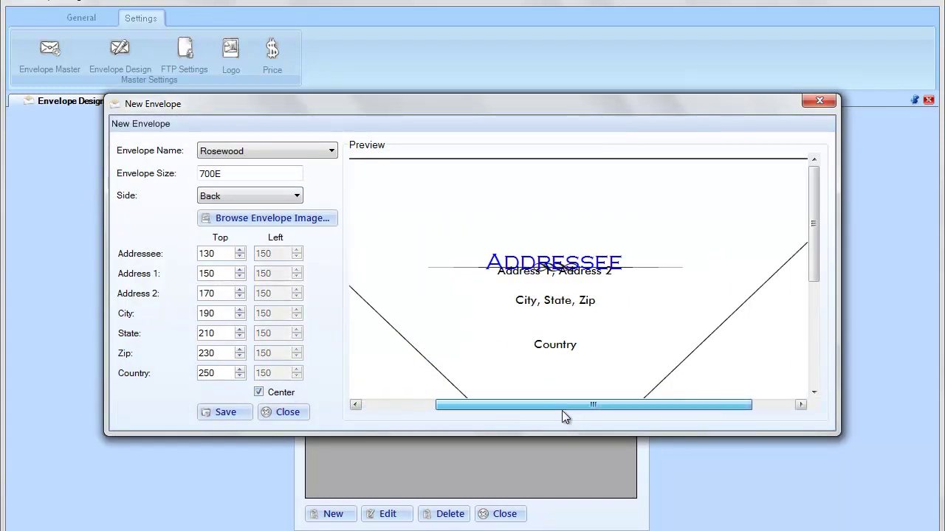
double_click(222, 253)
text(110)
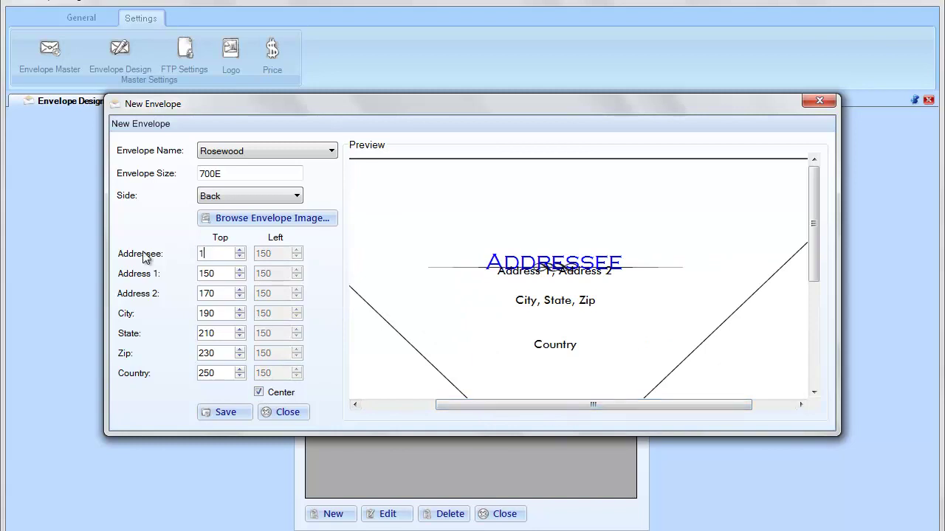
double_click(218, 273)
text(18)
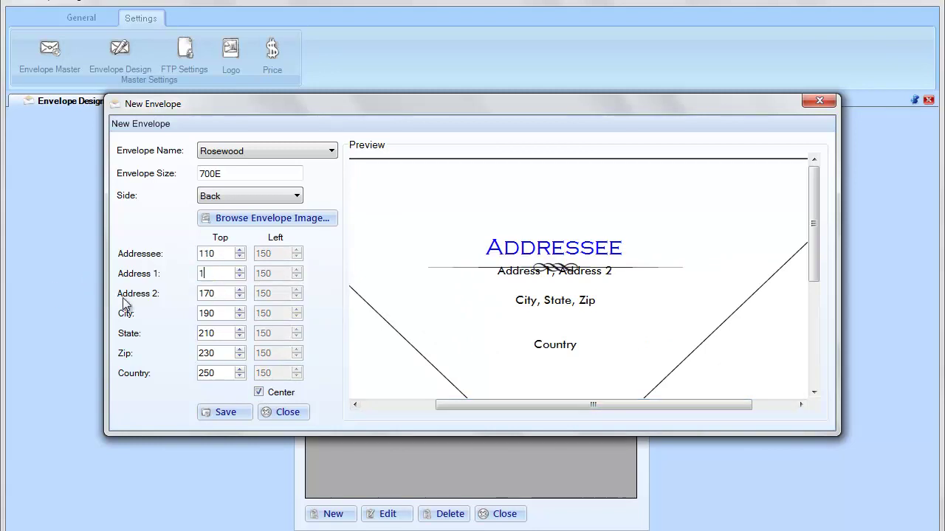
key(Tab)
key(Tab)
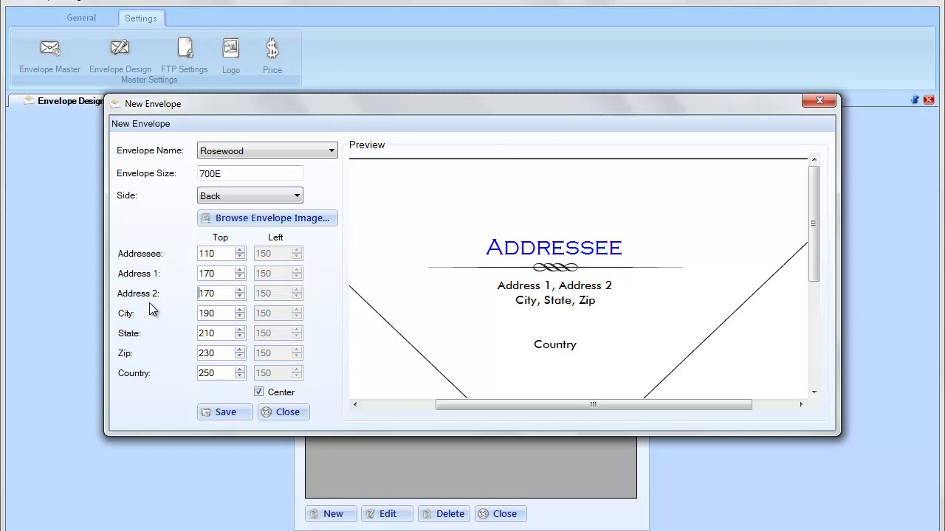
- Set the 700E top positions to 200 for City, State and Zip and 230 for Country, and save the back design
key(Up)
key(Tab)
key(Down)
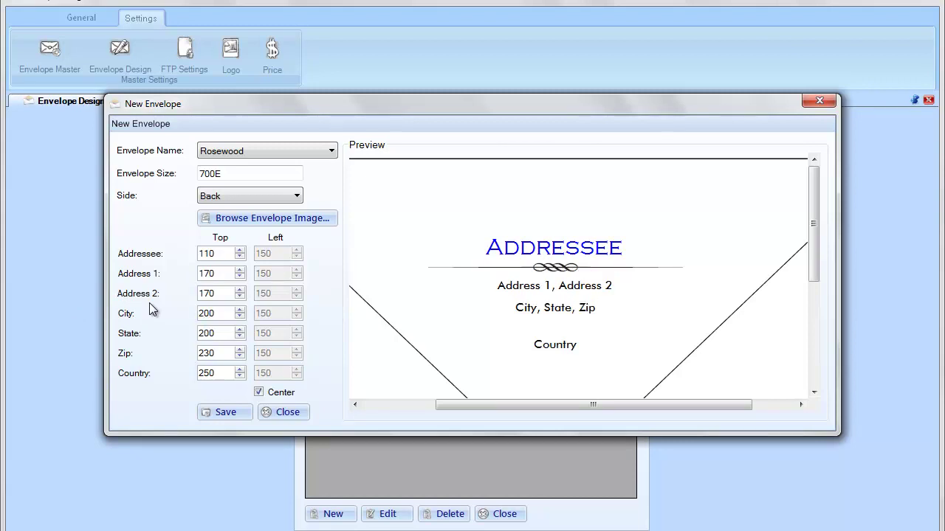
key(Down)
key(Down)
key(Down)
key(shift+Right)
text(3)
key(Tab)
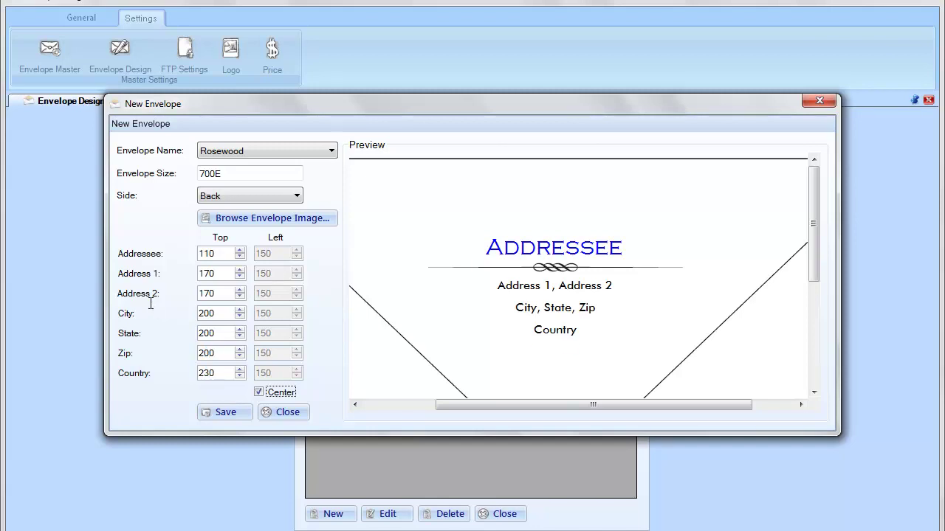
drag(525, 405, 492, 405)
drag(813, 200, 814, 223)
click(226, 411)
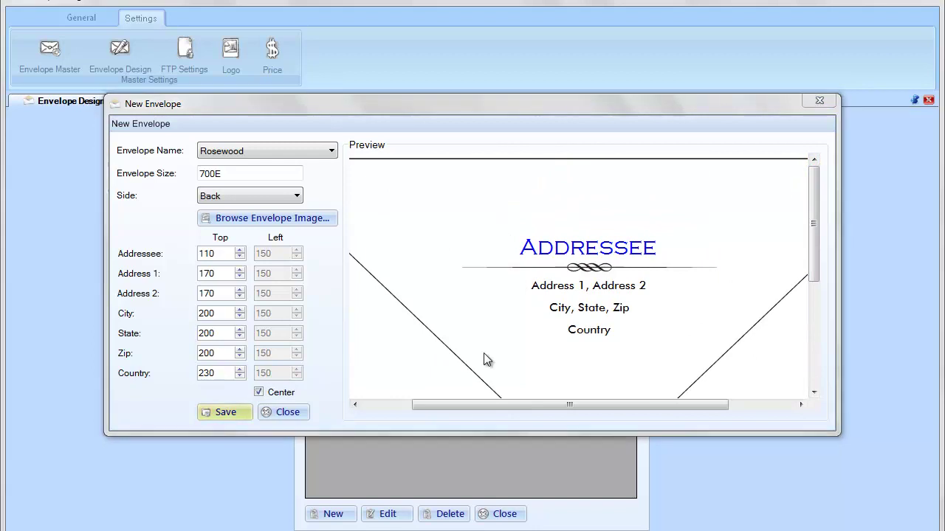
click(500, 319)
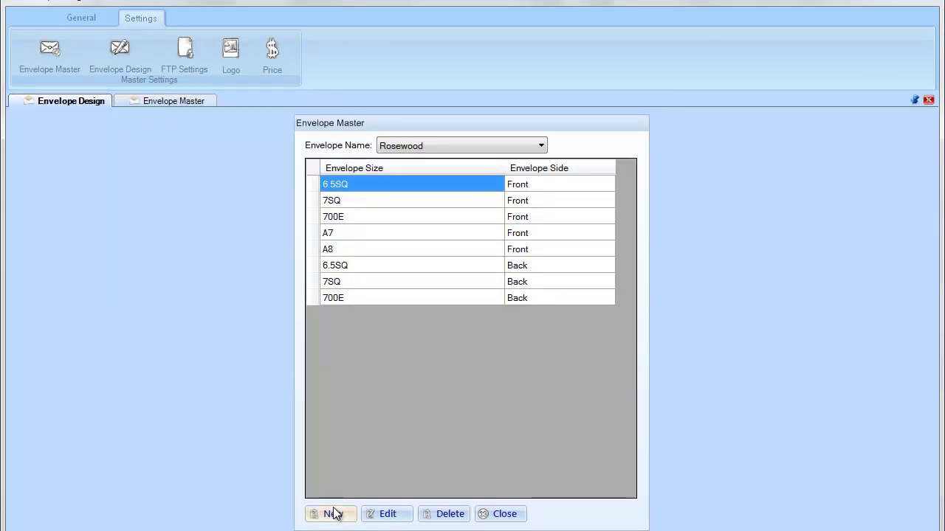
- Start a new Rosewood envelope design with size A7 and side Back
click(333, 513)
text(A7)
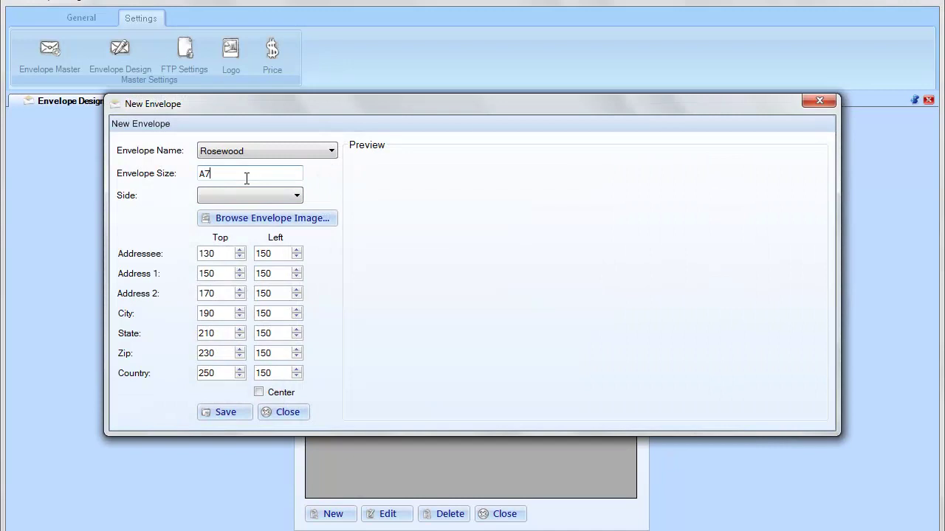
click(248, 195)
click(244, 214)
- Load Rosewood-back_A7 as the envelope image of the A7 back design and center its address lines horizontally
click(241, 223)
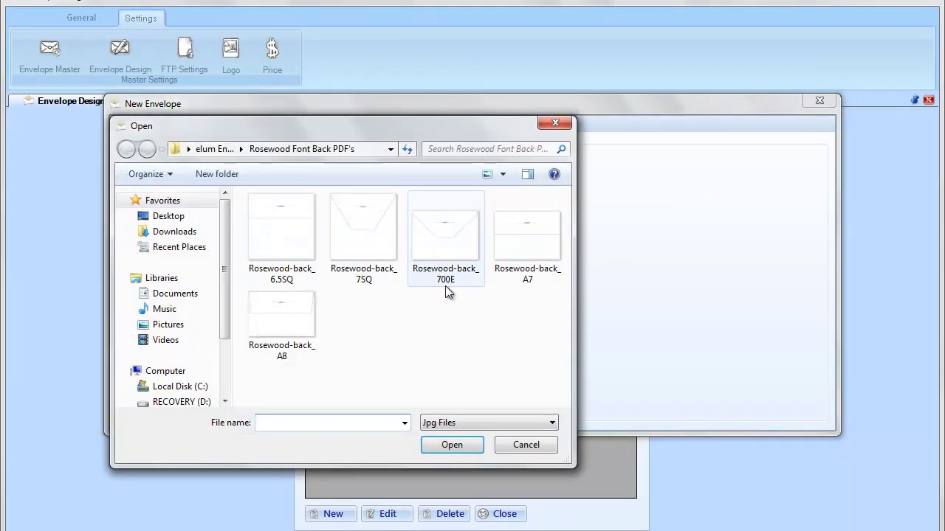
click(546, 247)
click(451, 446)
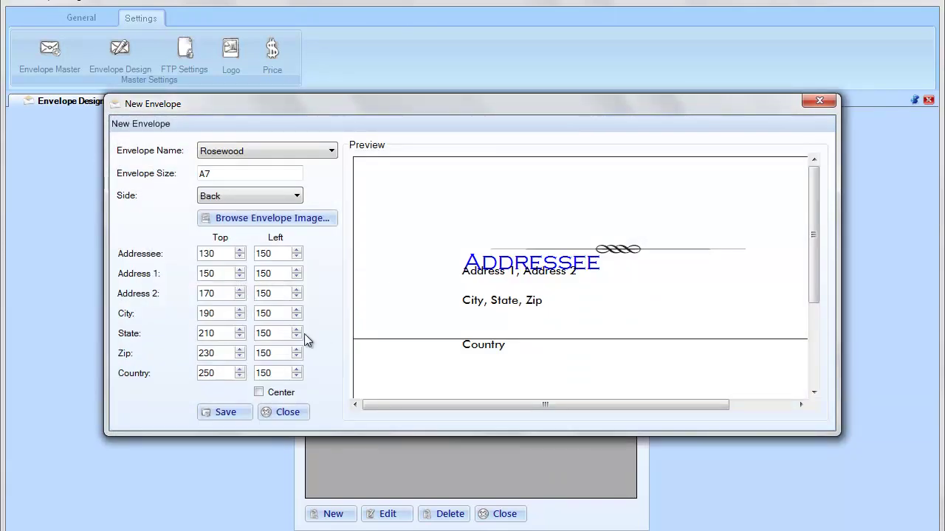
click(284, 394)
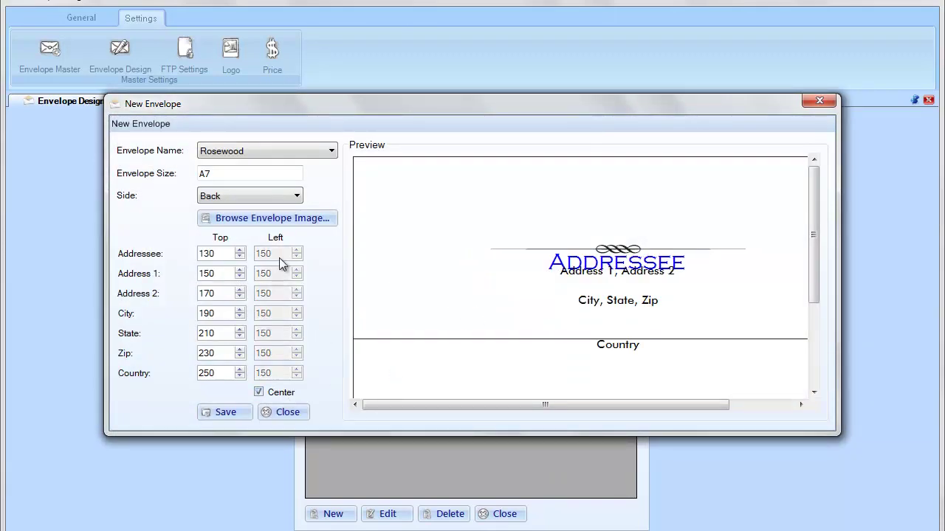
- Set the A7 back design's top positions to 80 for Addressee and 145 for Address 1 and Address 2
double_click(207, 253)
text(80)
key(Return)
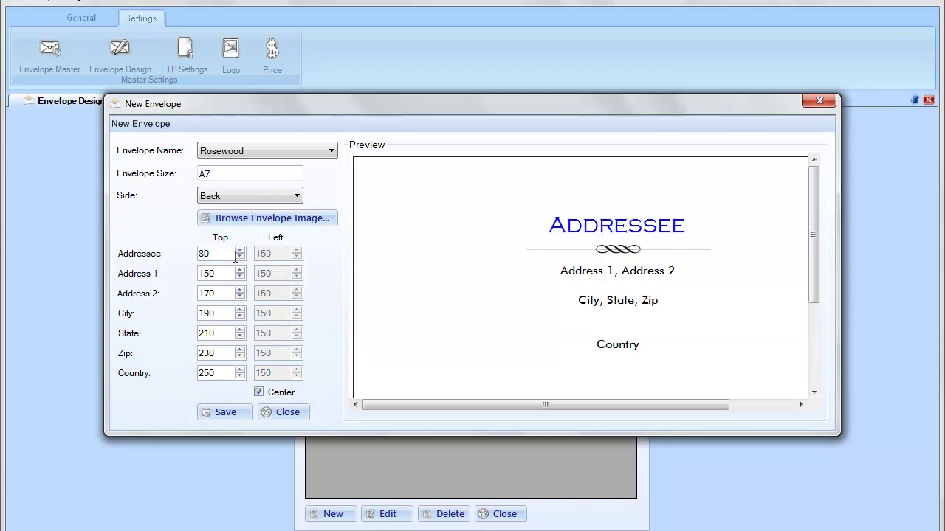
text(145)
key(Tab)
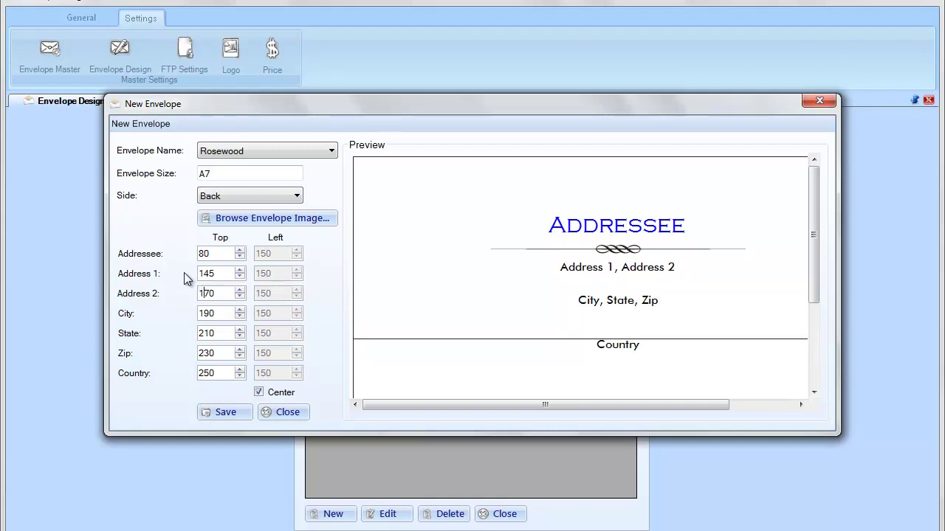
key(shift+Home)
text(145)
- Set the A7 back design's top positions to 170 for City, State and Zip and 200 for Country
key(Tab)
text(70)
key(Tab)
key(BackSpace)
key(Right)
text(7)
key(shift+Right)
key(shift+Right)
key(Delete)
text(17)
key(Tab)
key(shift+Right)
text(0)
key(Tab)
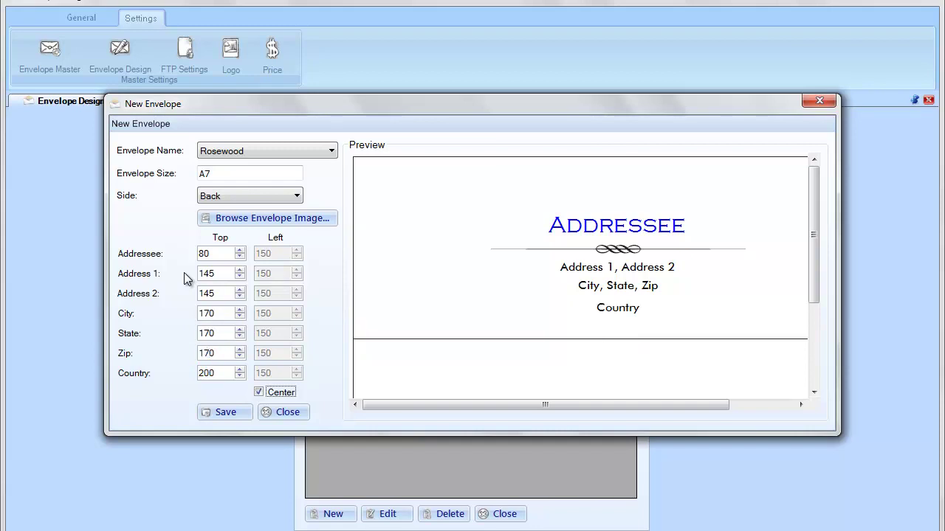
- Save the A7 back design of the Rosewood envelope and return to the design list
click(225, 413)
click(505, 325)
click(506, 326)
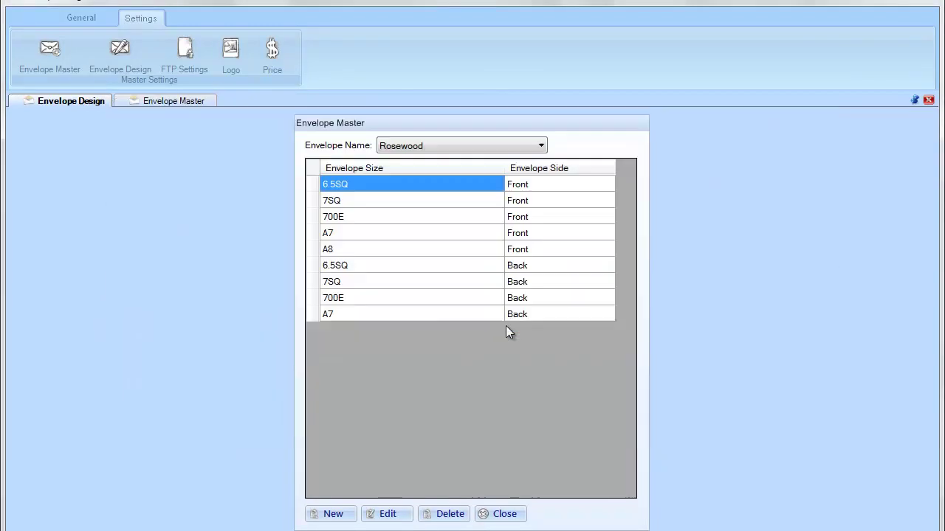
- Start a new Rosewood envelope design with size A8 and side Back
click(332, 513)
click(268, 178)
text(A8)
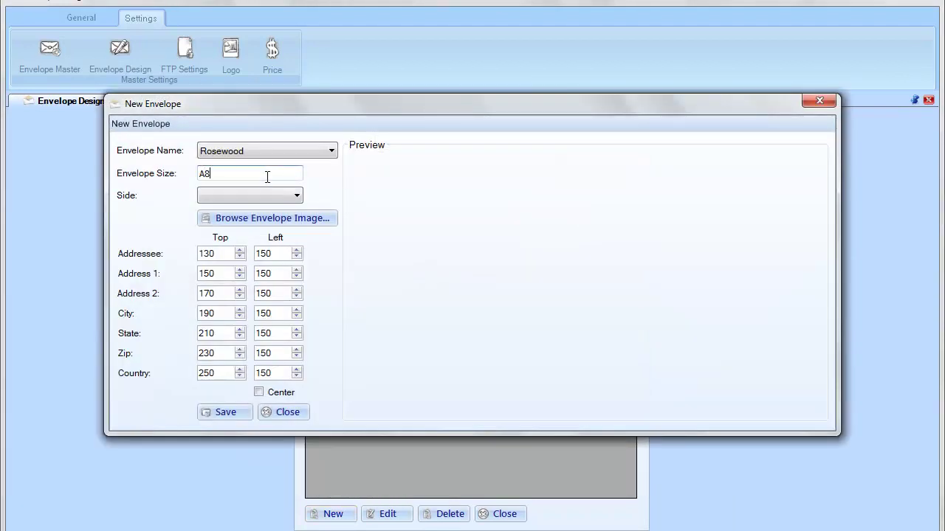
click(300, 196)
click(275, 221)
- Load Rosewood-back_A8 as the envelope image of the A8 back design and center its address lines horizontally
click(274, 222)
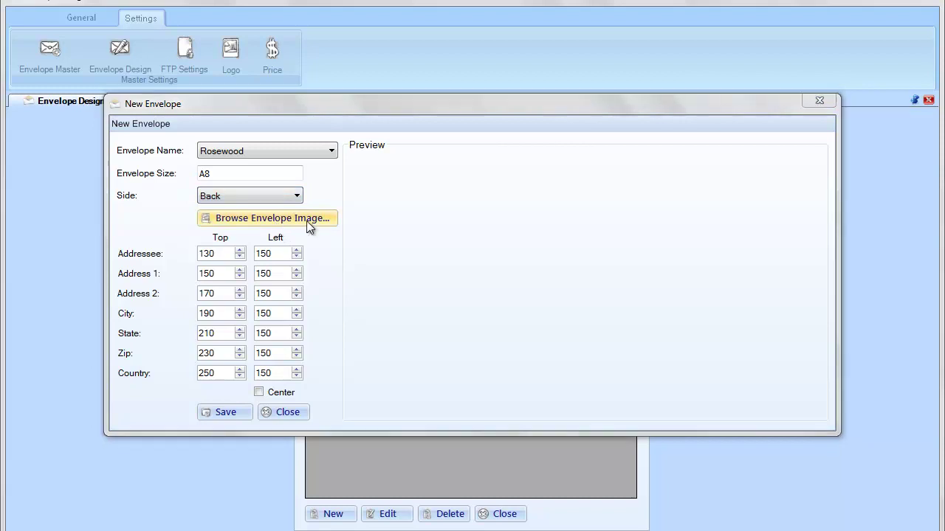
click(307, 326)
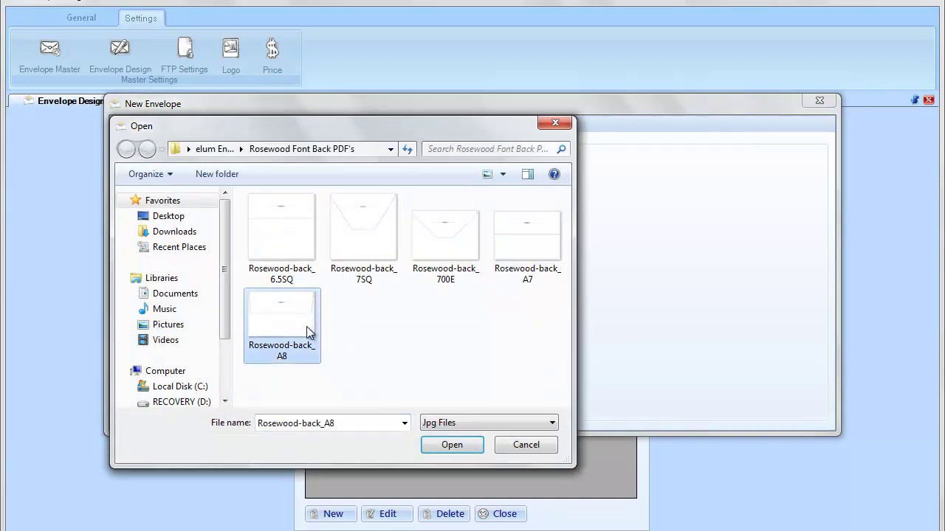
click(437, 448)
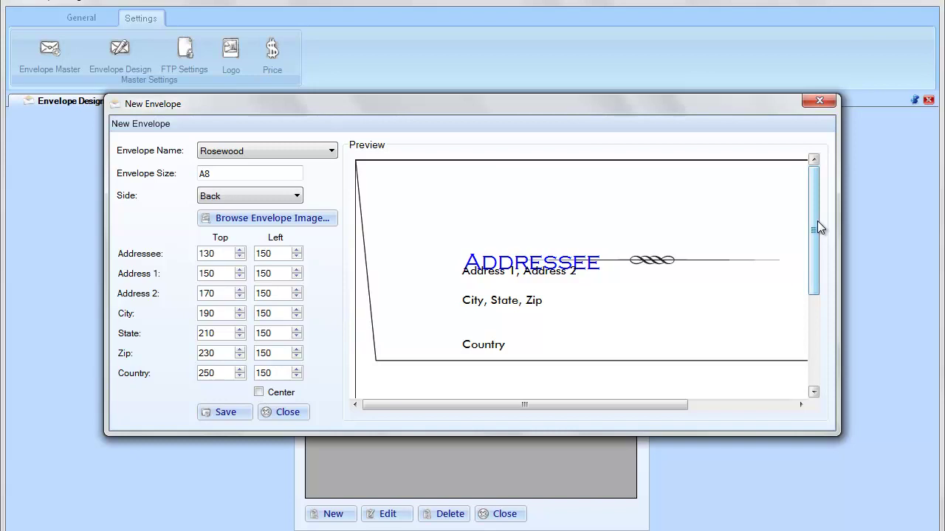
click(282, 396)
- Set the A8 back design's top positions to 100 for Addressee and 160 for Address 1 and Address 2
double_click(223, 255)
text(100)
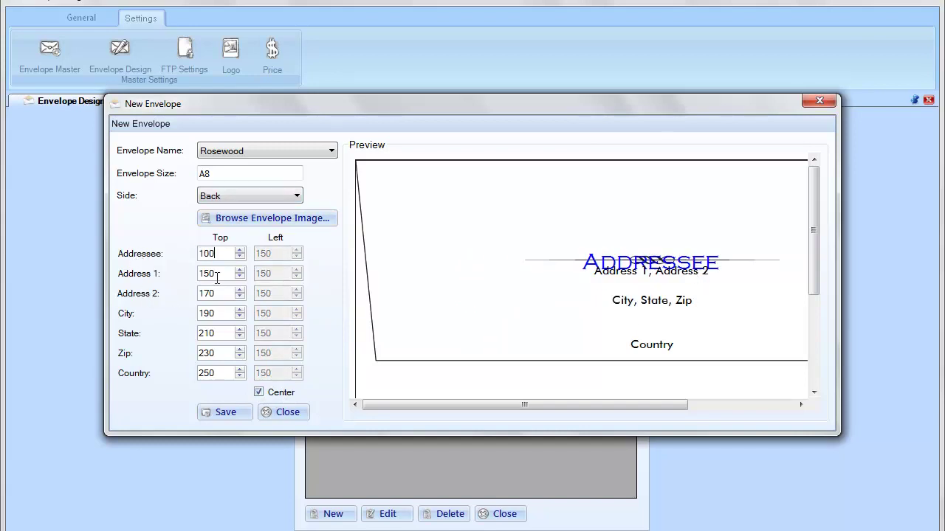
click(218, 274)
double_click(208, 273)
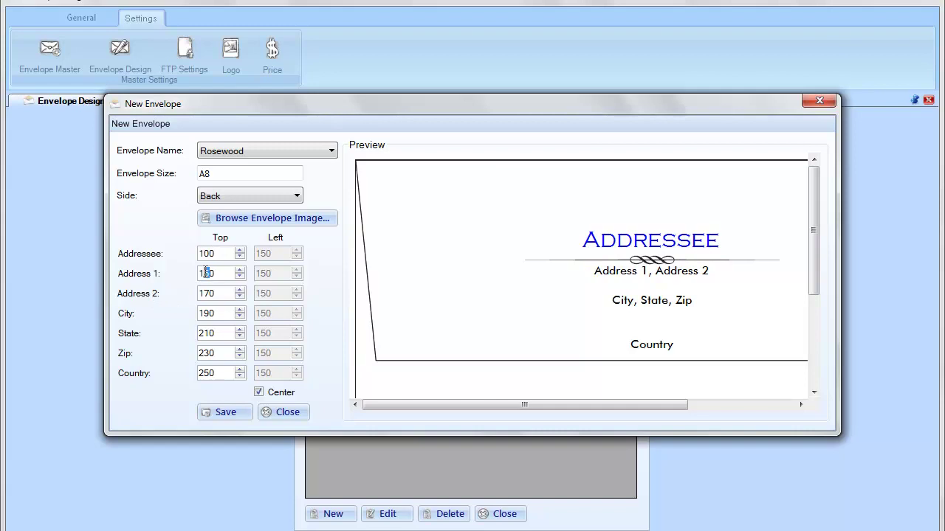
text(160)
click(204, 289)
key(Delete)
text(6)
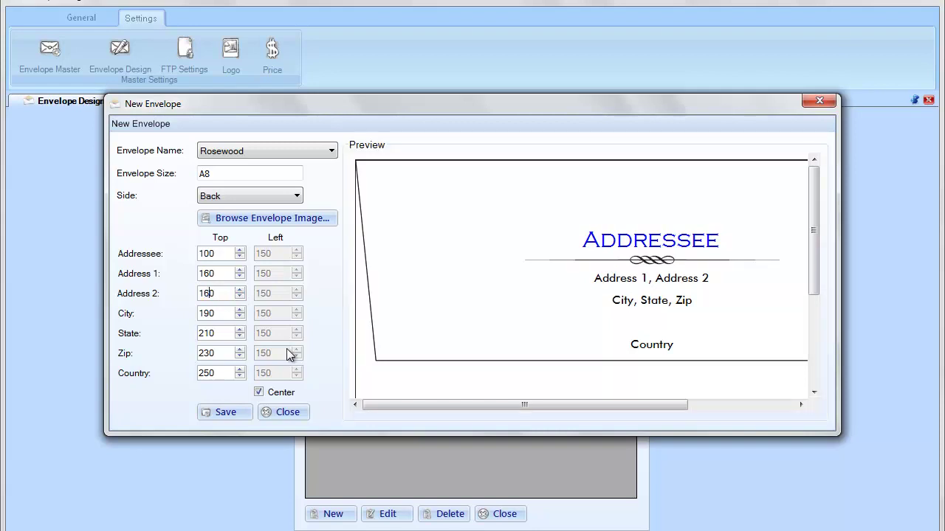
- Set the A8 top positions to 190 for State and Zip and 220 for Country, and save the back design
key(Tab)
key(Tab)
text(190)
key(Right)
key(shift+Right)
text(9)
key(shift+Home)
text(190)
key(Tab)
key(shift+Right)
text(2)
key(Tab)
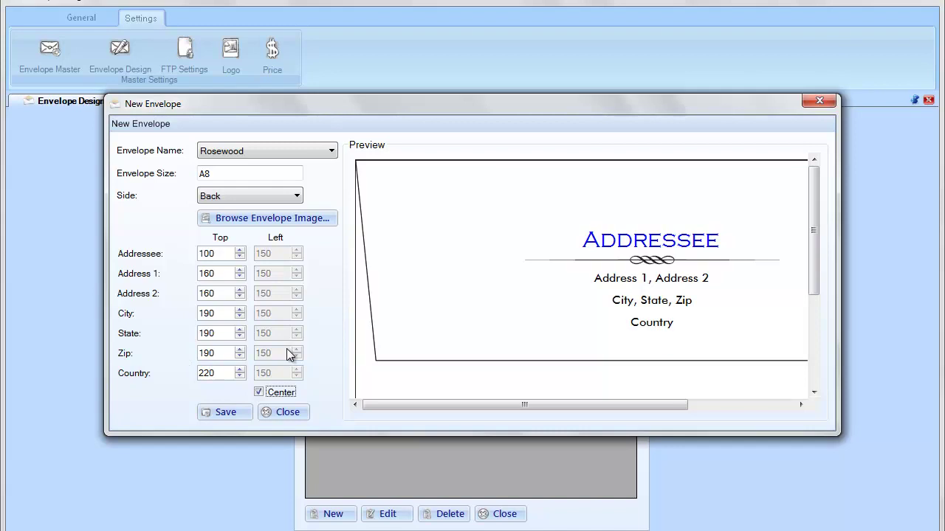
click(220, 415)
click(486, 325)
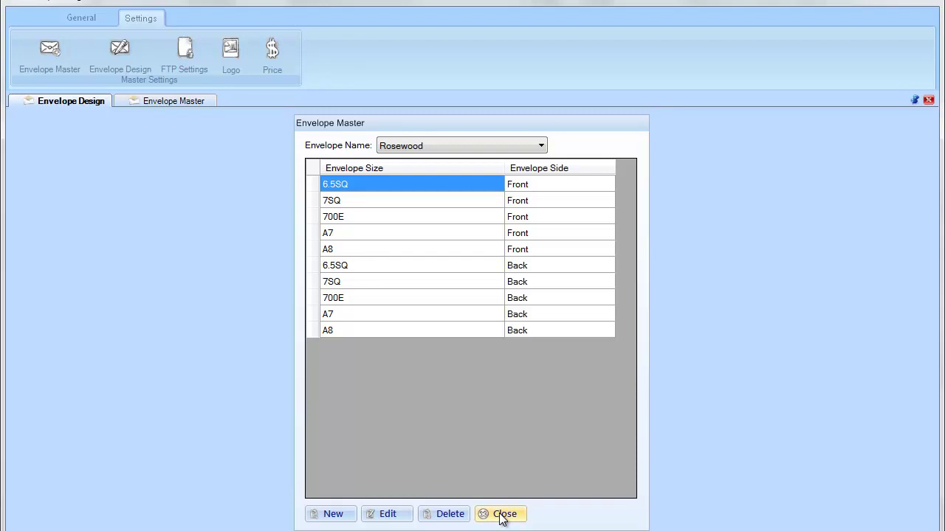
- Open the price settings and sign in with the user name admin and the account password
click(266, 57)
click(458, 231)
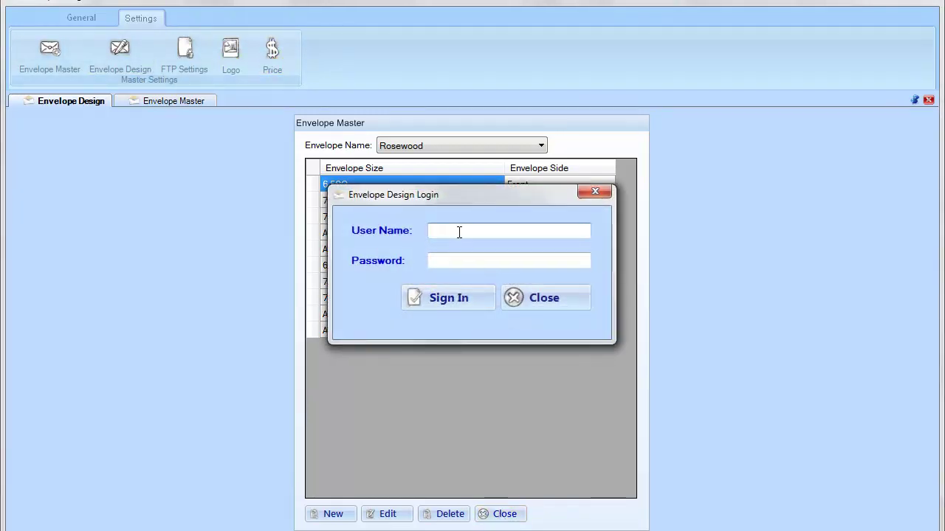
text(admin)
key(Tab)
text(********)
click(427, 296)
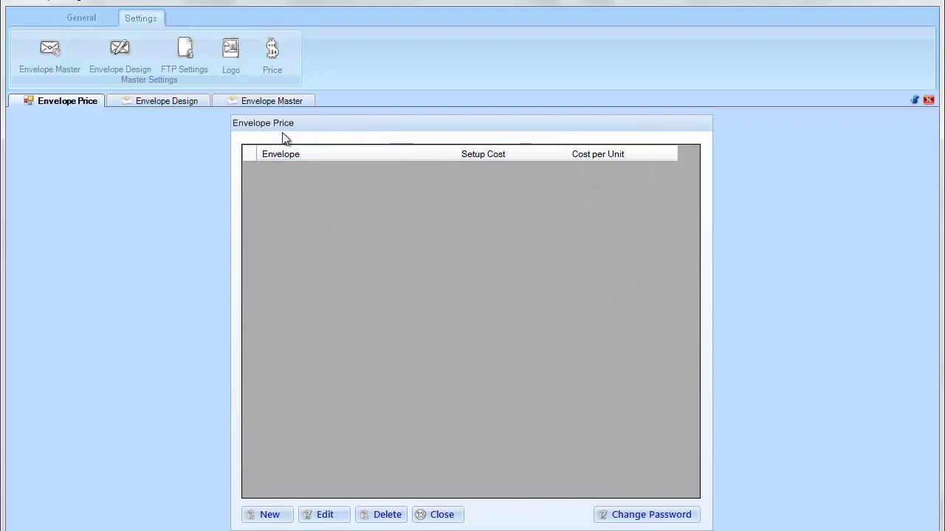
- Add and save a price for the Rosewood envelope with setup cost 50 and cost per unit 1.25
click(269, 514)
click(471, 231)
click(479, 246)
click(482, 260)
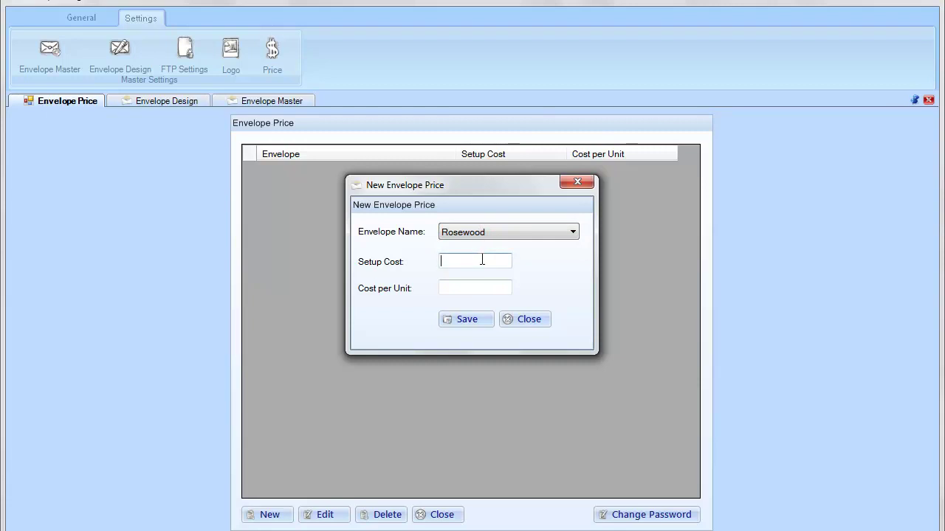
text(50)
click(479, 289)
text(1.25)
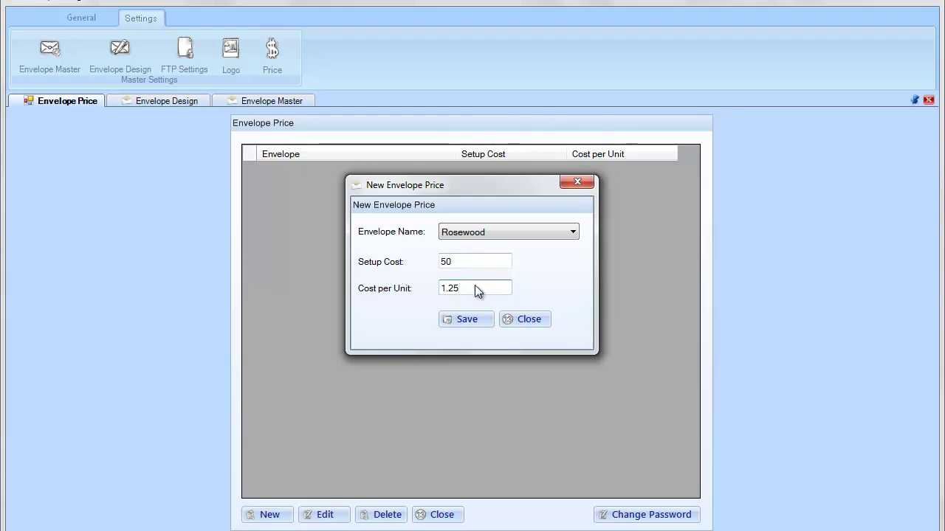
click(470, 319)
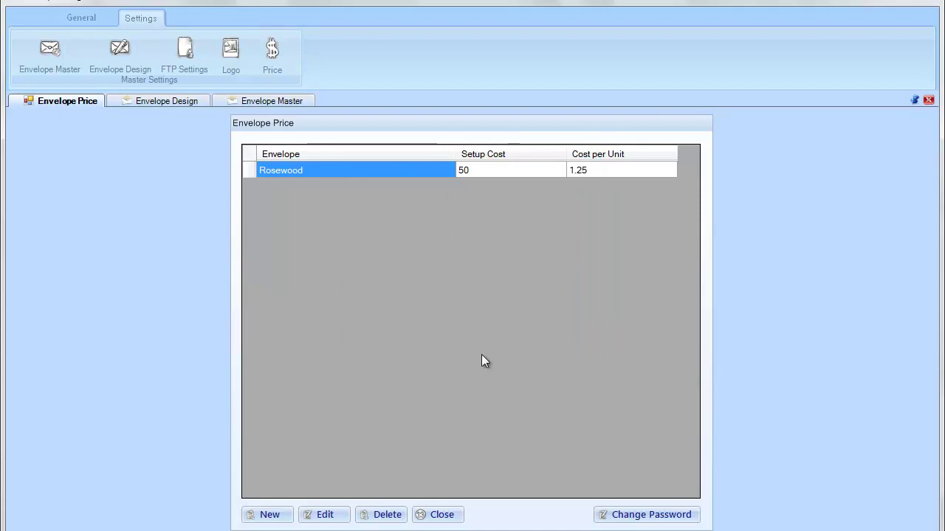
- Change the account password by entering the old password, the new password and its confirmation
click(625, 515)
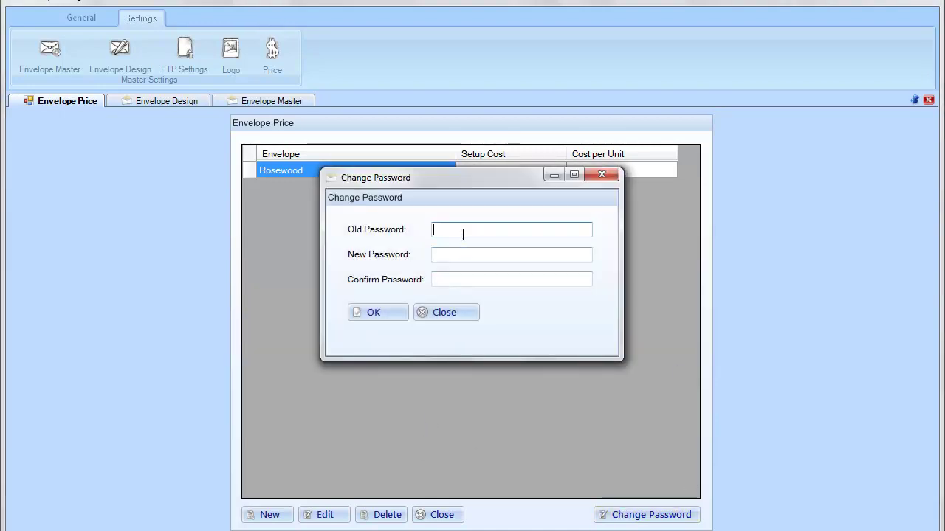
text(*******)
key(Tab)
text(********)
key(Tab)
text(********)
click(385, 311)
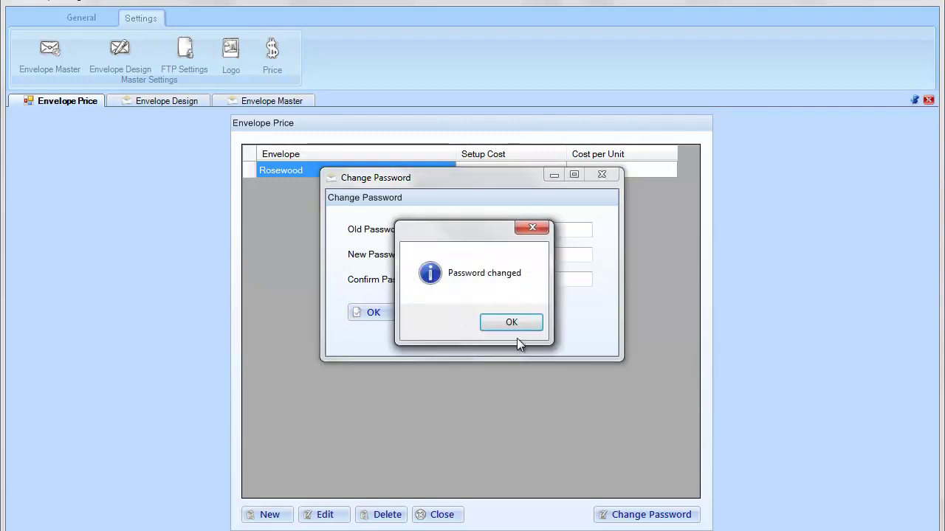
click(538, 325)
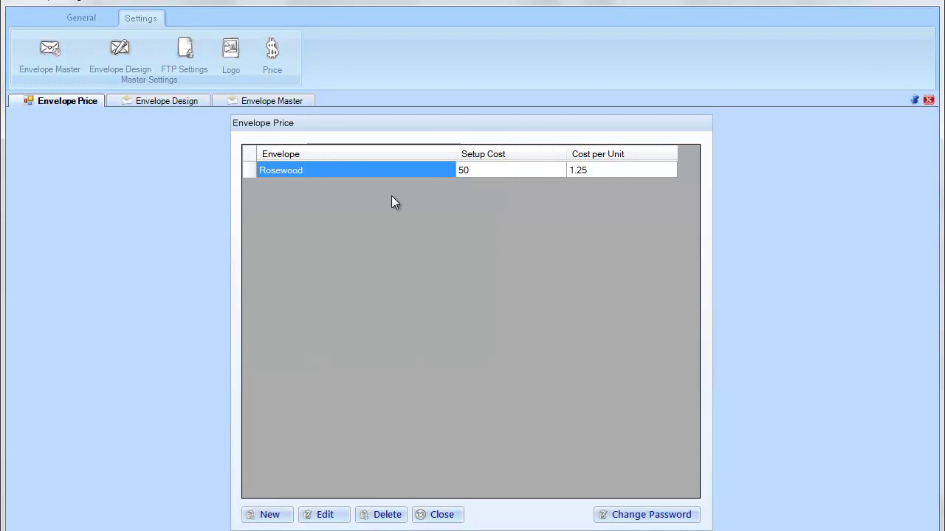
- Close the Envelope Price, Envelope Design and Envelope Master pages
click(452, 518)
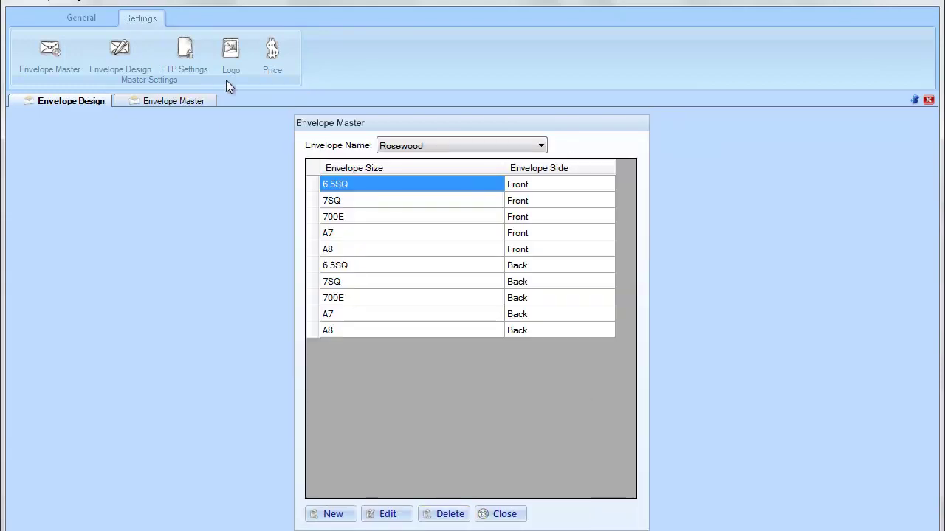
click(509, 515)
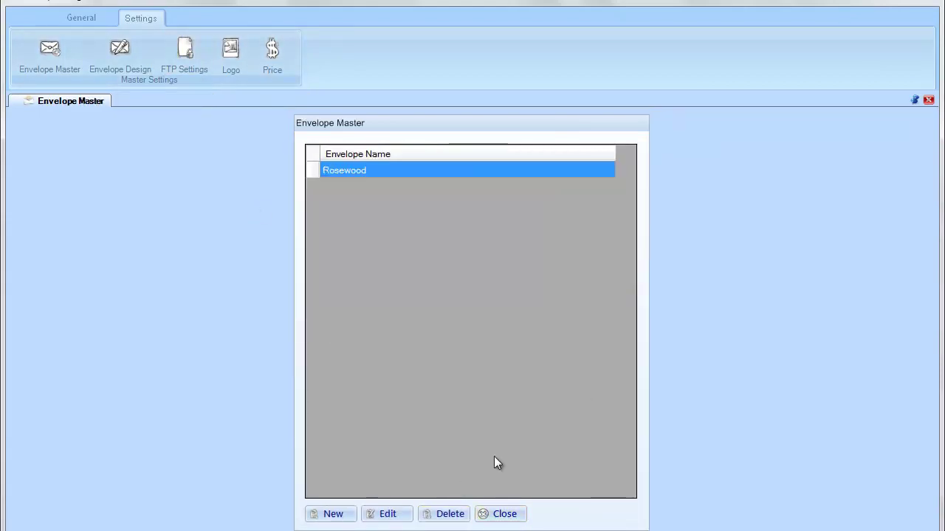
click(509, 515)
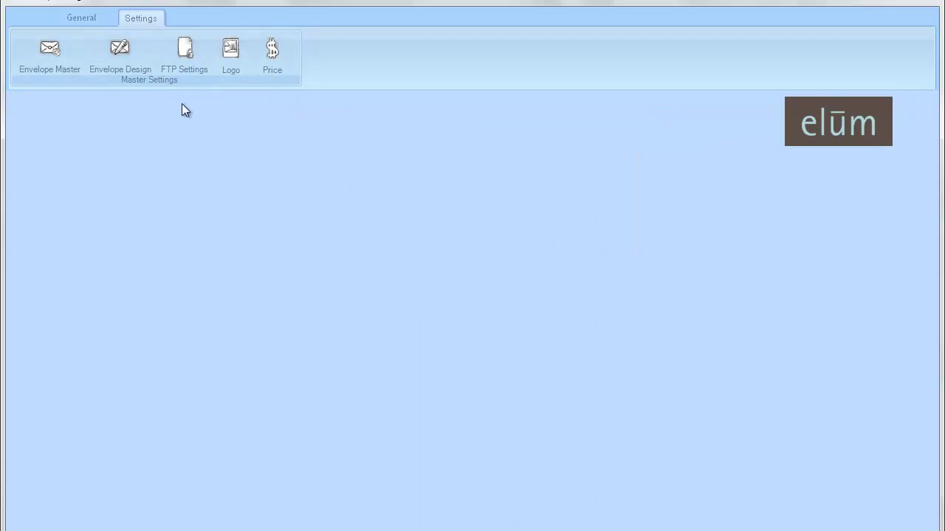
- Open the envelope preparation page and preview the front of the Rosewood envelope in size 6.5SQ
click(85, 19)
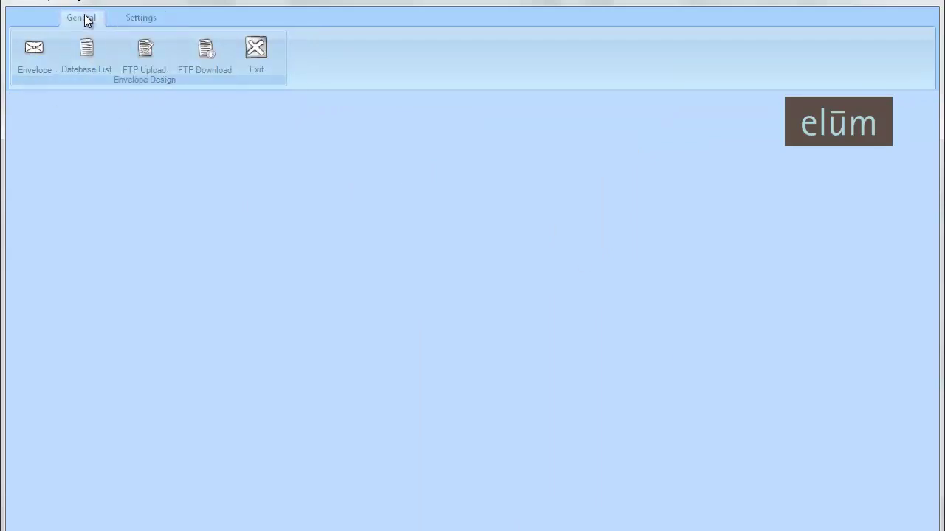
click(32, 48)
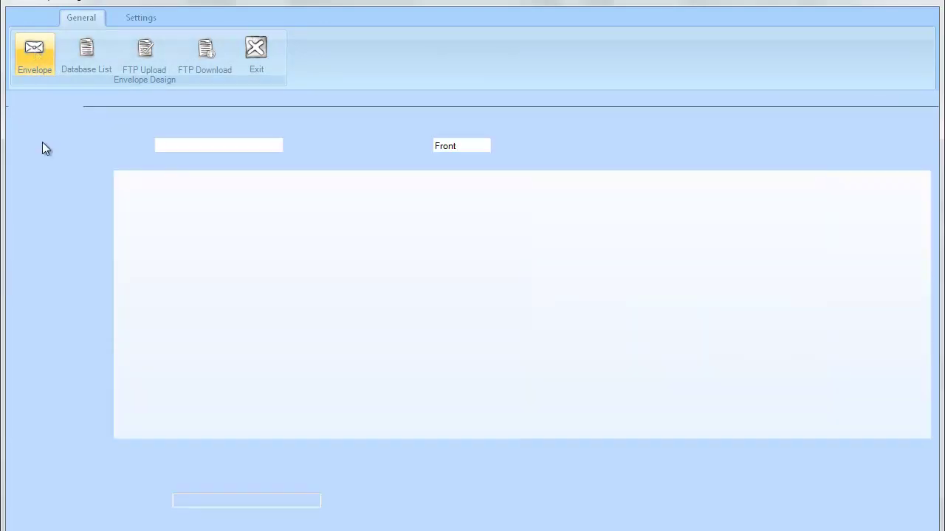
click(139, 146)
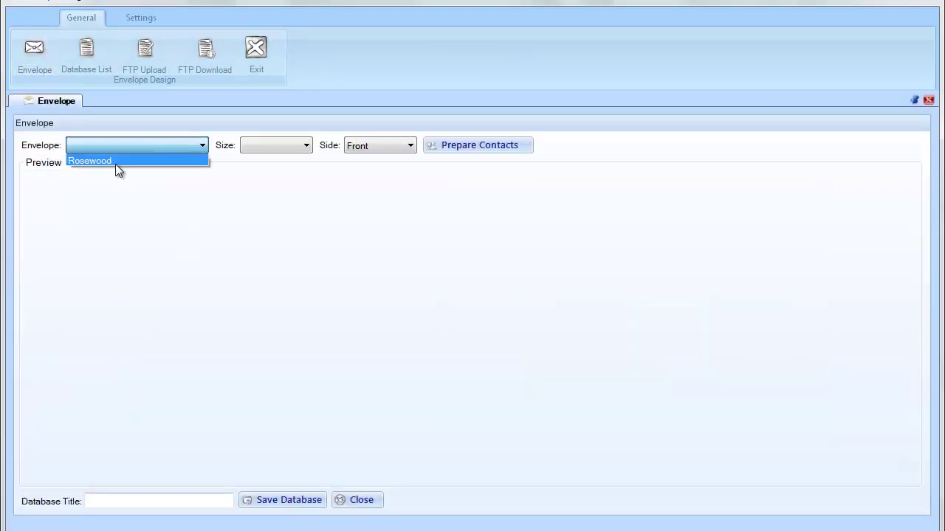
click(90, 161)
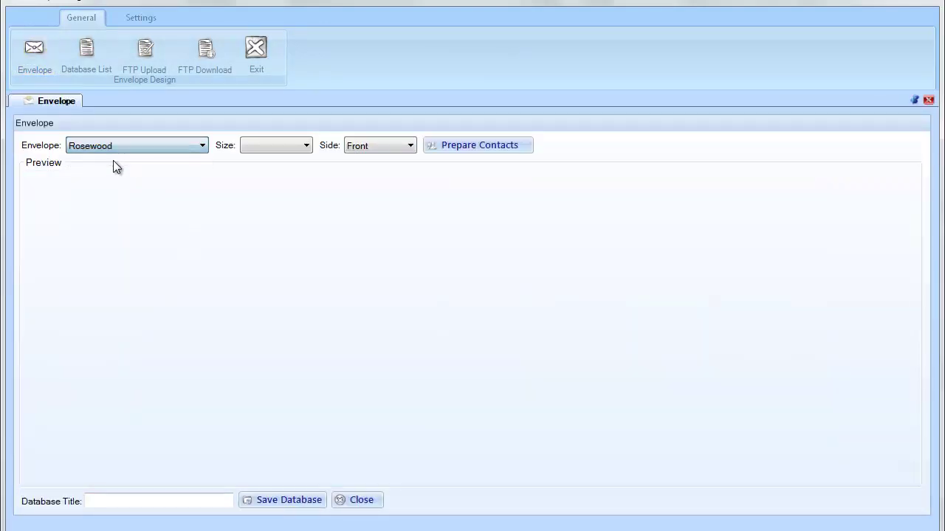
click(251, 148)
click(262, 161)
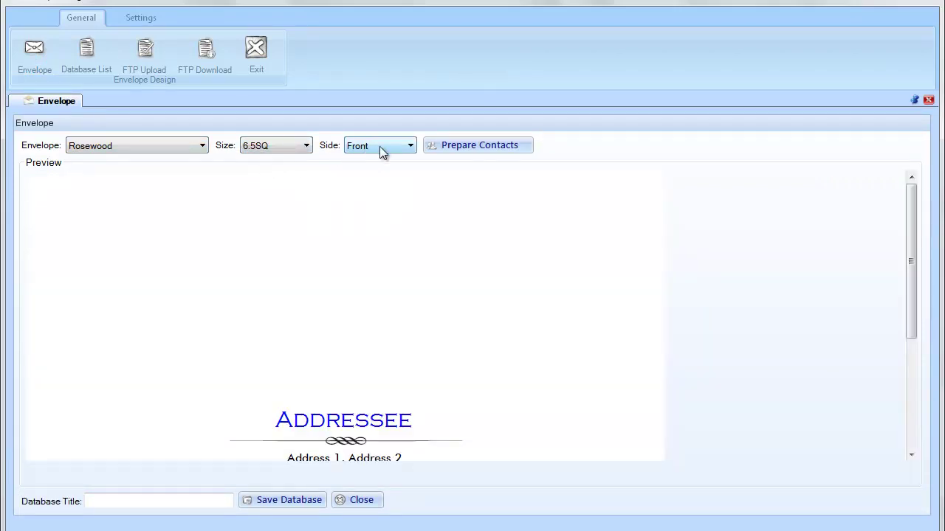
scroll(910, 236, down, 2)
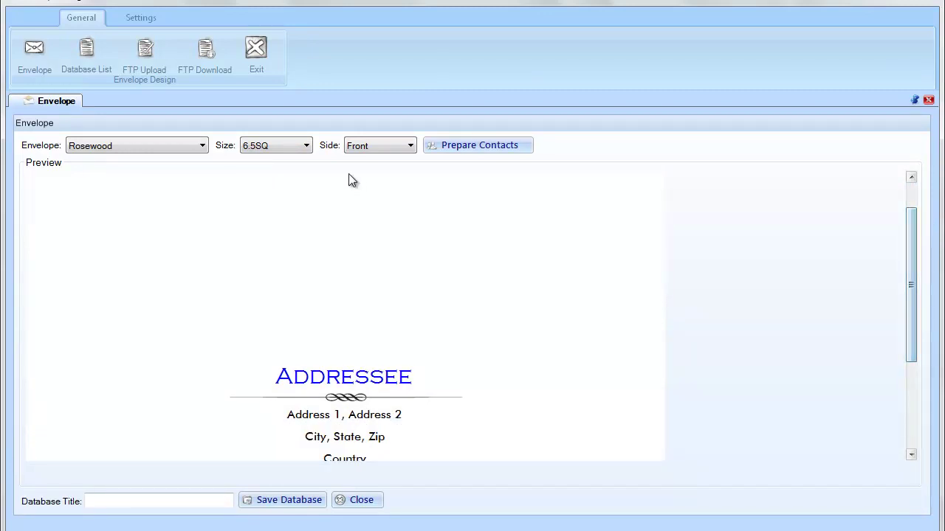
- Switch the Rosewood envelope preview to side Back in size 6.5SQ
click(362, 146)
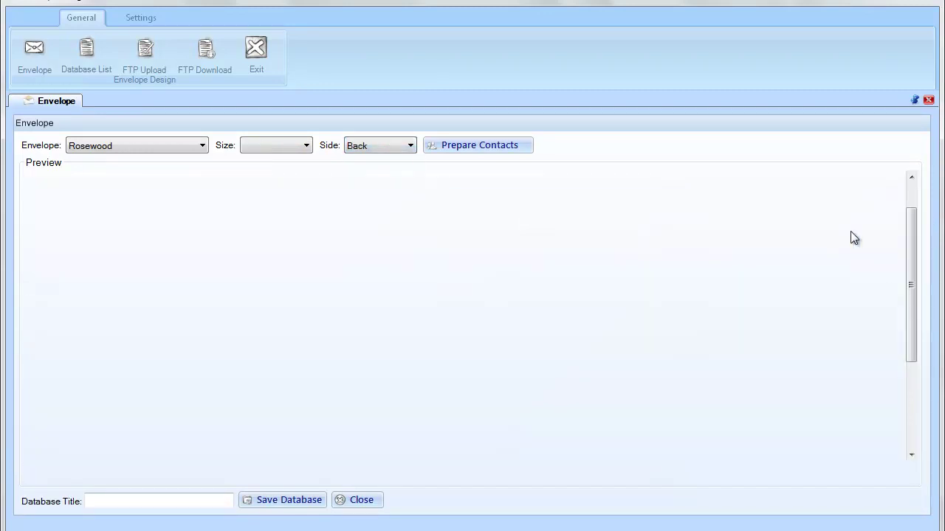
click(291, 147)
click(285, 162)
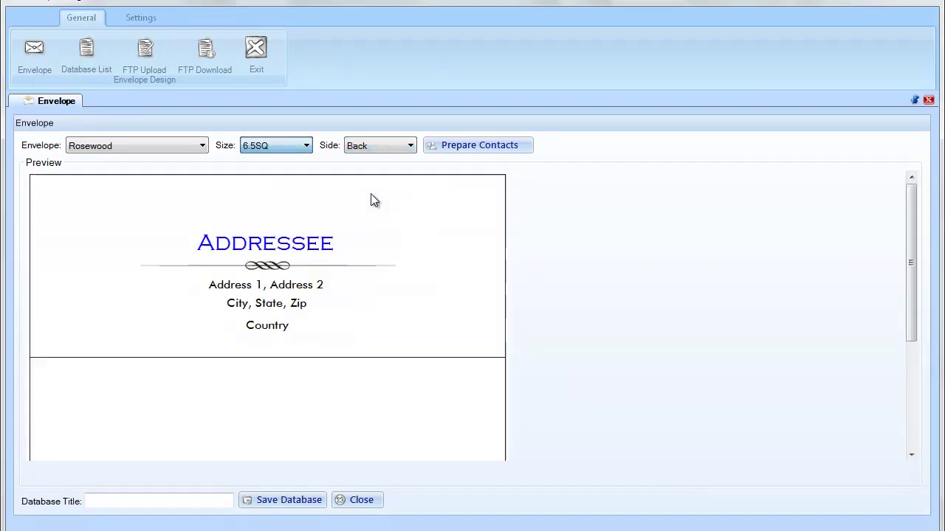
mouse_move(910, 235)
mouse_down()
mouse_move(910, 259)
mouse_move(909, 236)
mouse_up()
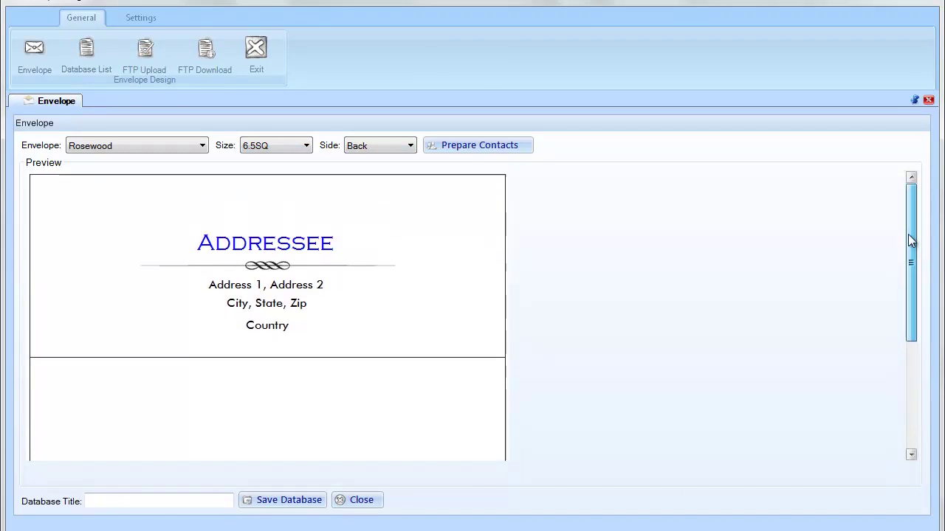
- Preview the Rosewood back design in sizes 7SQ, 700E, A7 and A8, and return to 6.5SQ
click(262, 150)
click(260, 171)
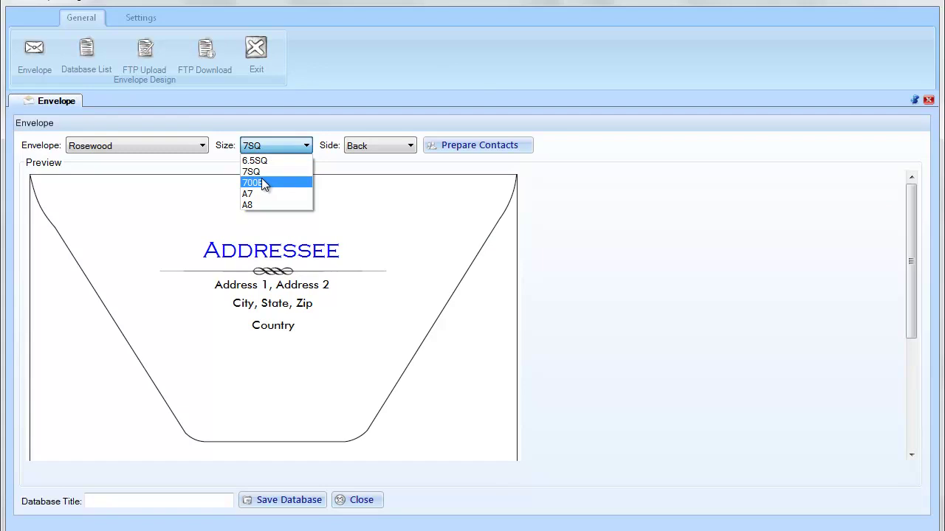
click(262, 179)
click(273, 150)
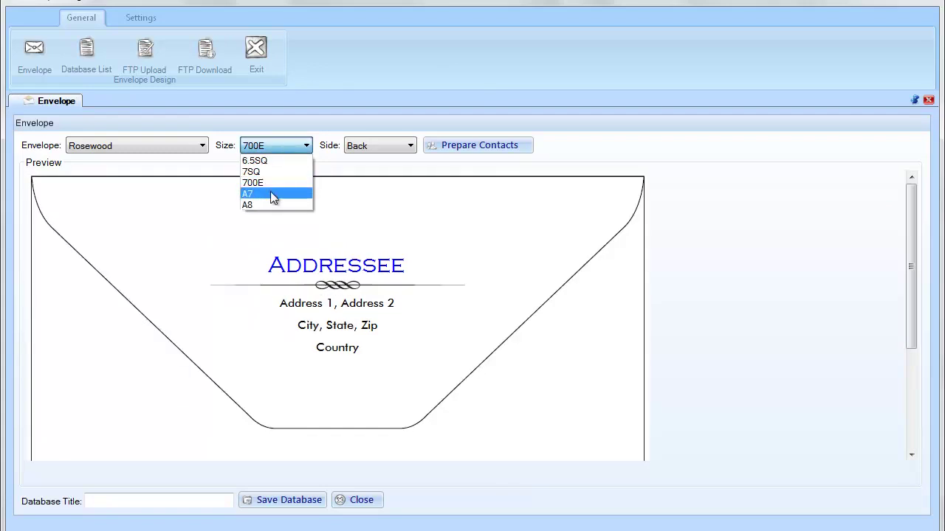
click(270, 193)
click(280, 146)
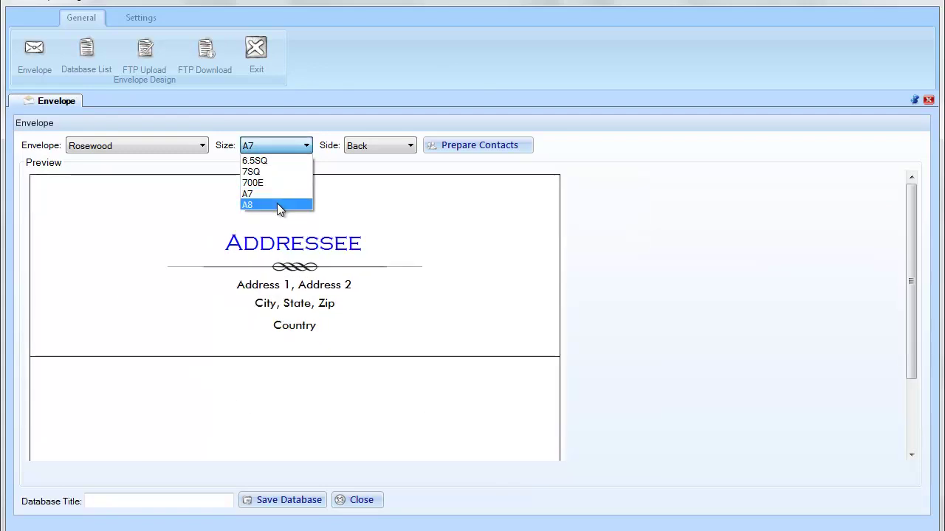
click(279, 205)
click(276, 145)
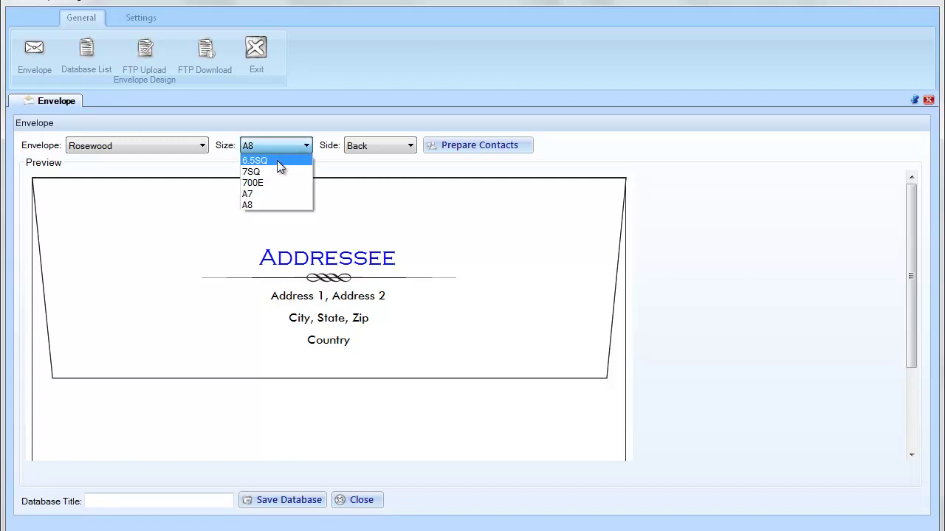
click(277, 155)
- Import the contacts for the envelope from the Envelope CSV file on the Desktop
click(481, 142)
click(281, 96)
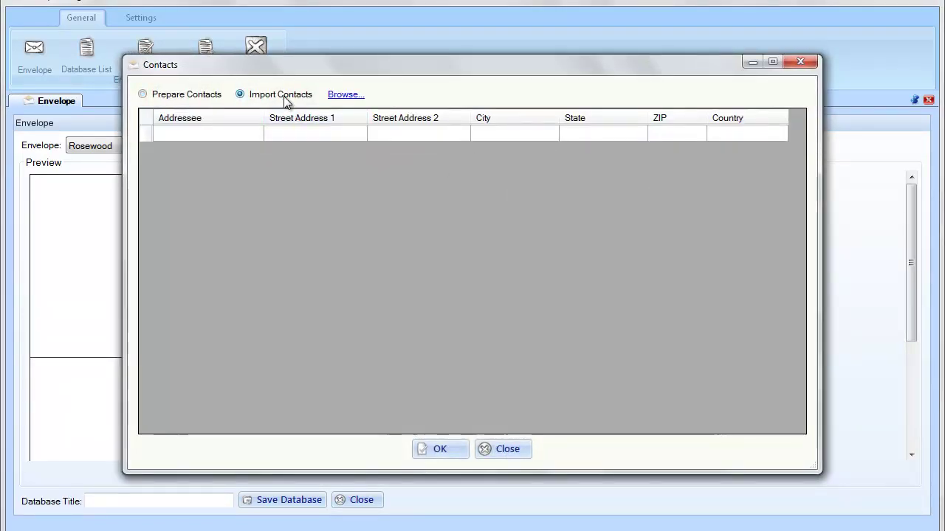
click(350, 98)
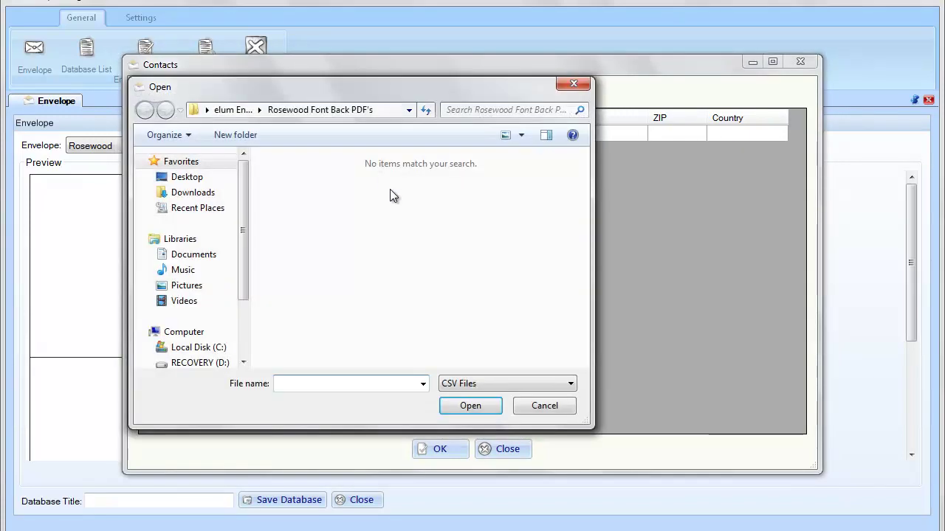
click(198, 179)
scroll(468, 193, down, 10)
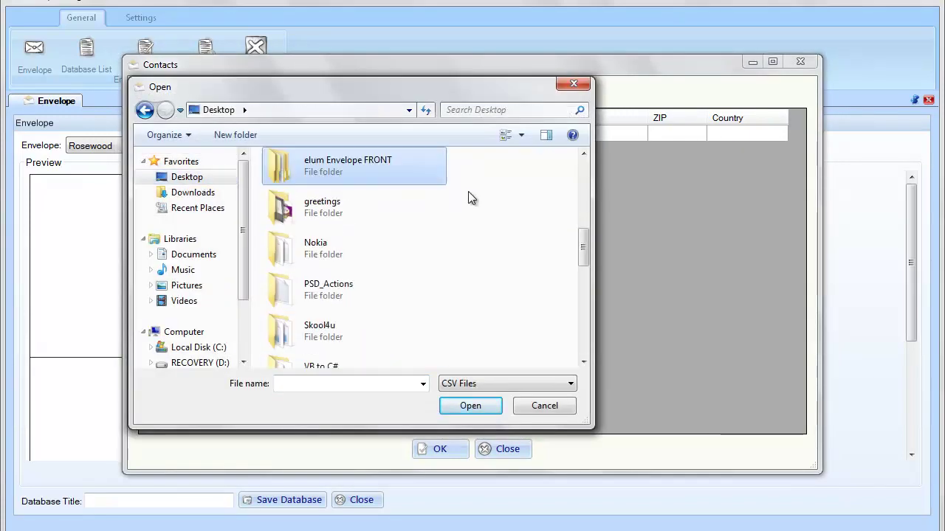
click(405, 211)
click(481, 407)
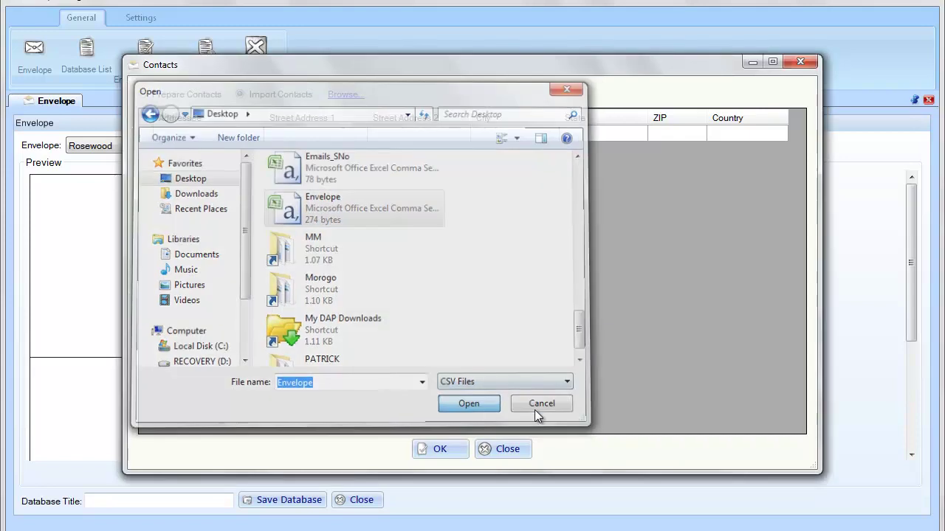
click(446, 450)
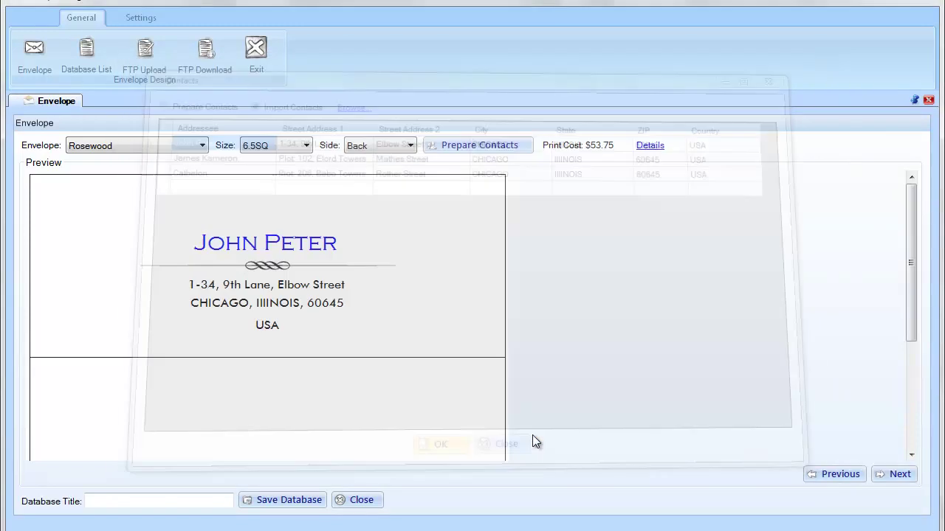
- Page forward to the last contact on the 6.5SQ back envelope, and page back to the first one in size 7SQ
click(893, 476)
click(893, 476)
click(275, 145)
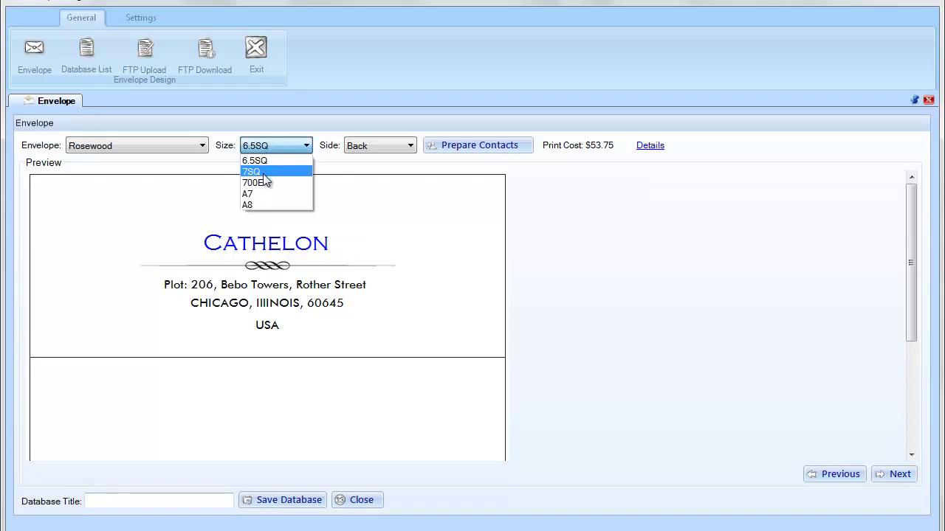
click(258, 170)
click(821, 475)
click(823, 474)
- Page forward to the last contact on the 700E back envelope, and page back to the first one in size A7
click(292, 148)
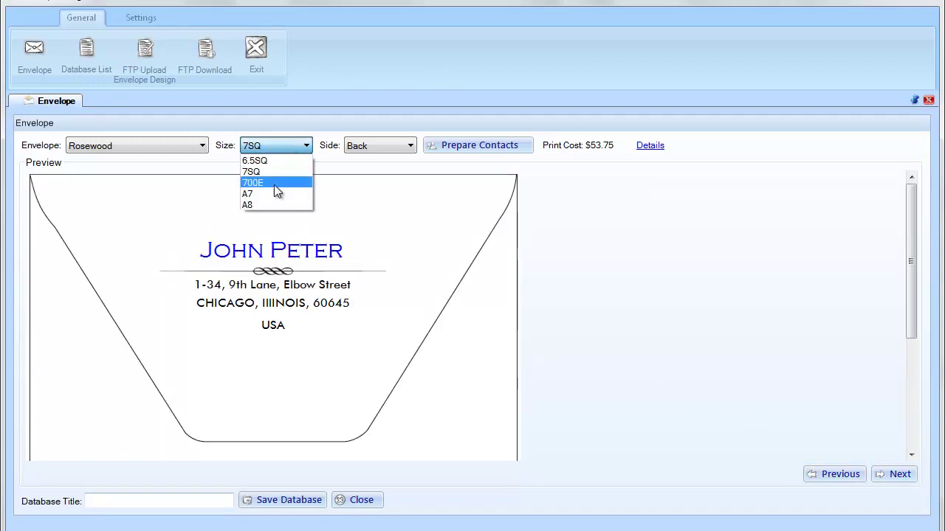
click(274, 184)
click(893, 474)
click(893, 474)
click(275, 148)
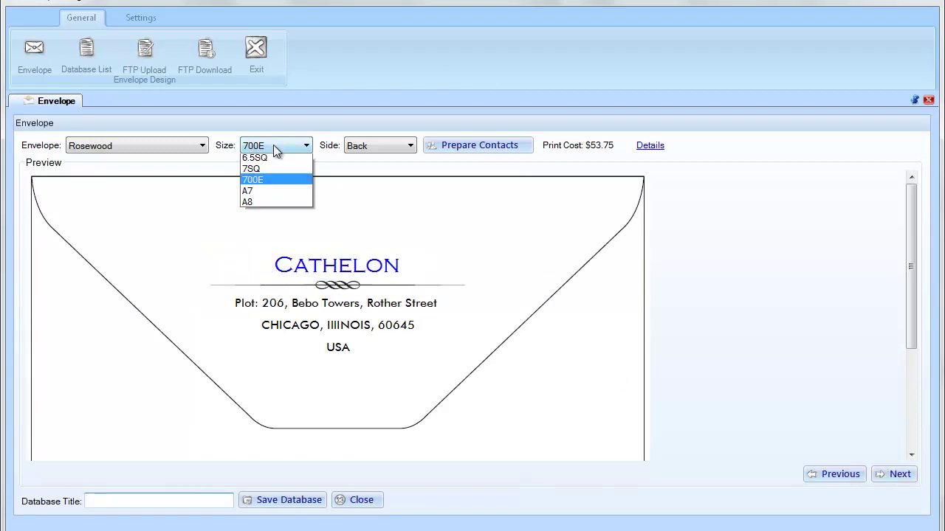
click(270, 191)
click(848, 474)
click(848, 475)
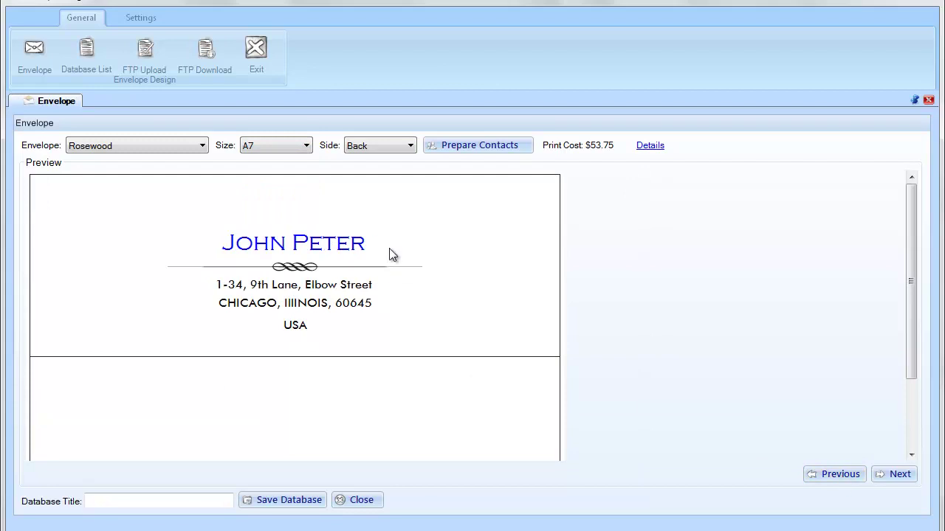
- Preview the second contact on the A8 back envelope and open the print cost details
click(268, 150)
click(271, 204)
click(271, 148)
click(272, 205)
click(893, 474)
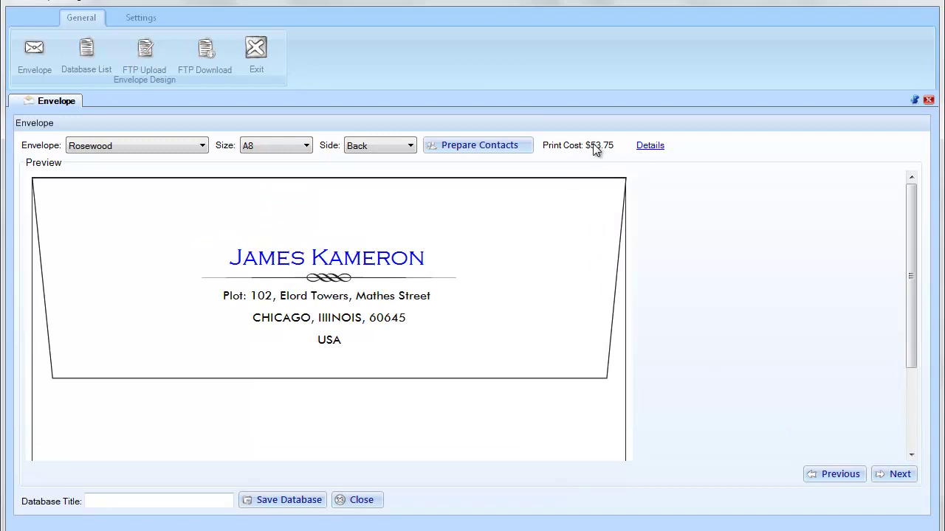
click(650, 147)
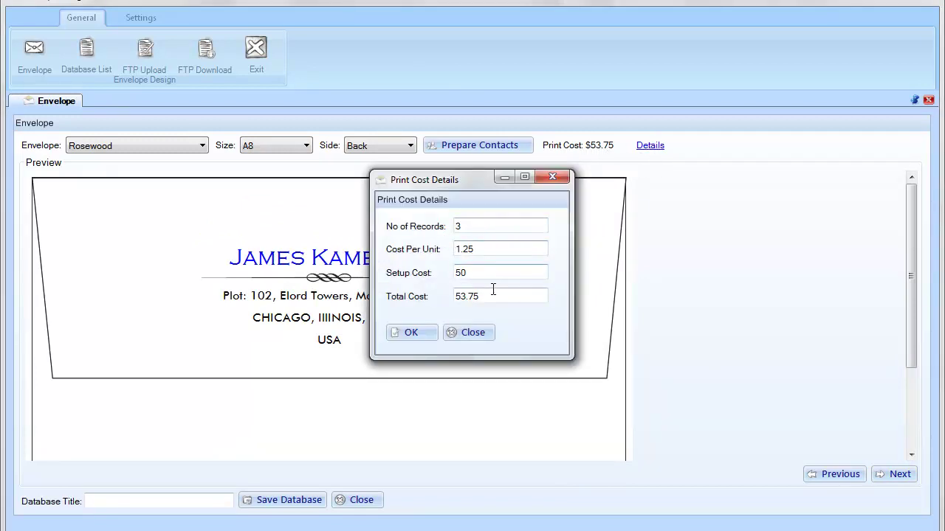
- Dismiss the print cost details, save the database with the customer's name as its title, and close the envelope
click(423, 334)
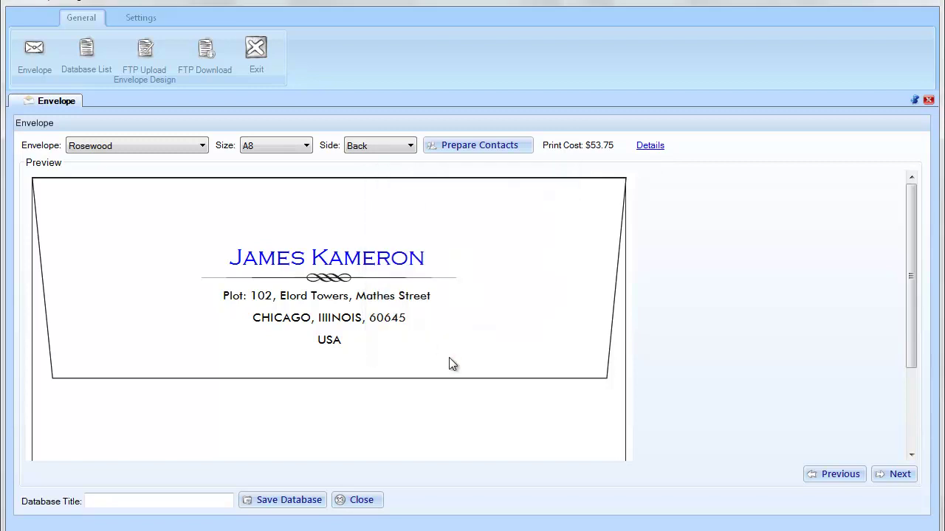
click(178, 505)
click(288, 502)
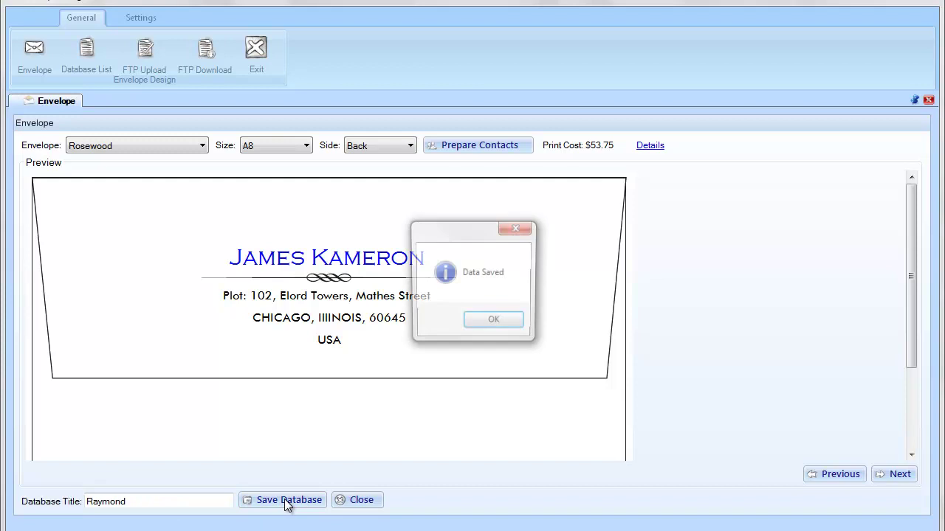
click(481, 327)
click(360, 500)
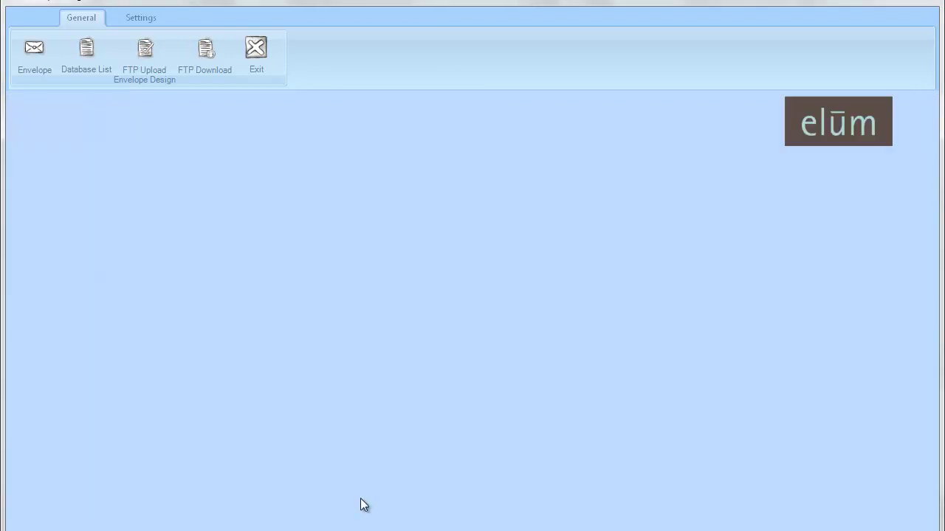
- Open the saved envelope database from the database list for editing
click(87, 53)
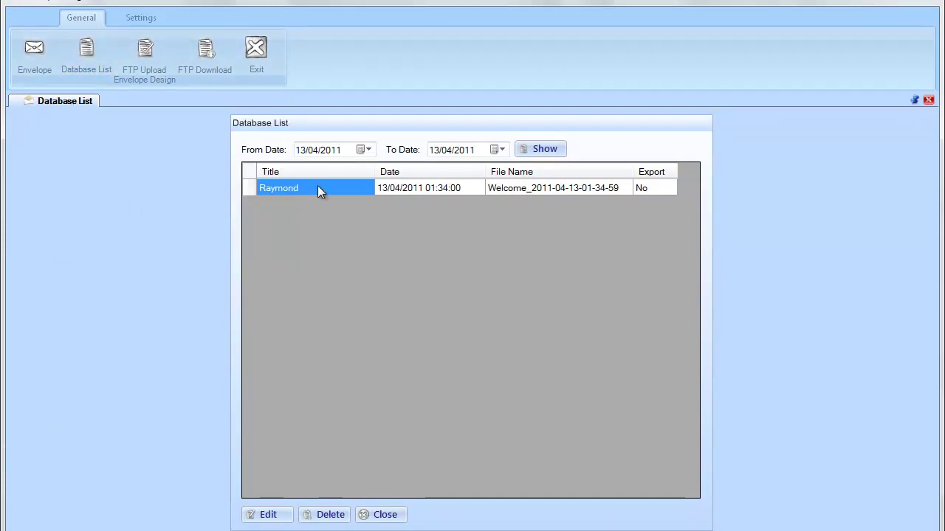
click(269, 516)
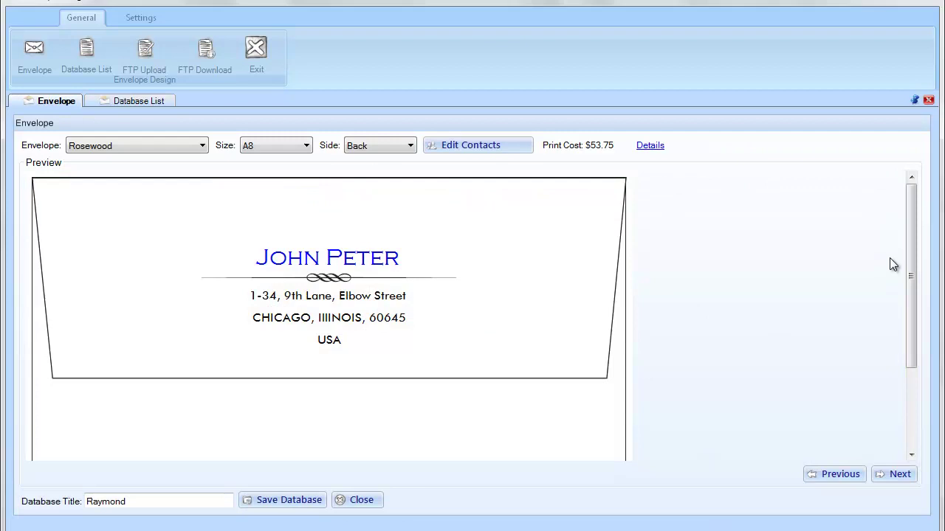
drag(909, 230, 909, 199)
- Preview the saved back envelope in sizes A7 and 7SQ, and close the envelope and the database list
click(272, 147)
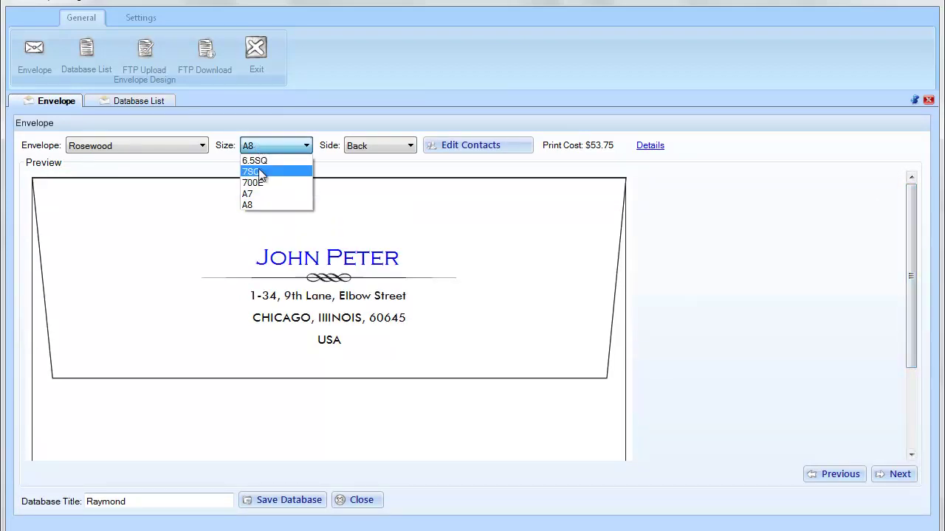
click(265, 193)
click(267, 140)
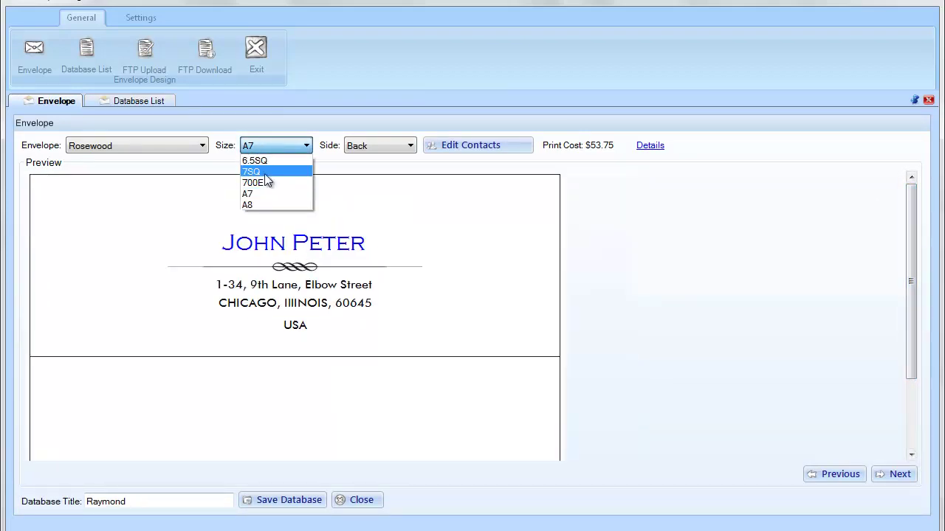
click(265, 171)
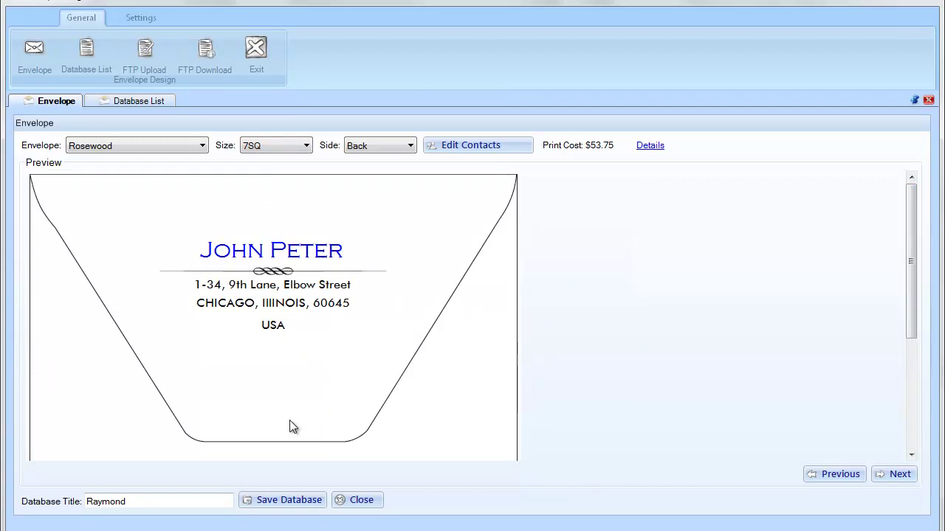
click(372, 501)
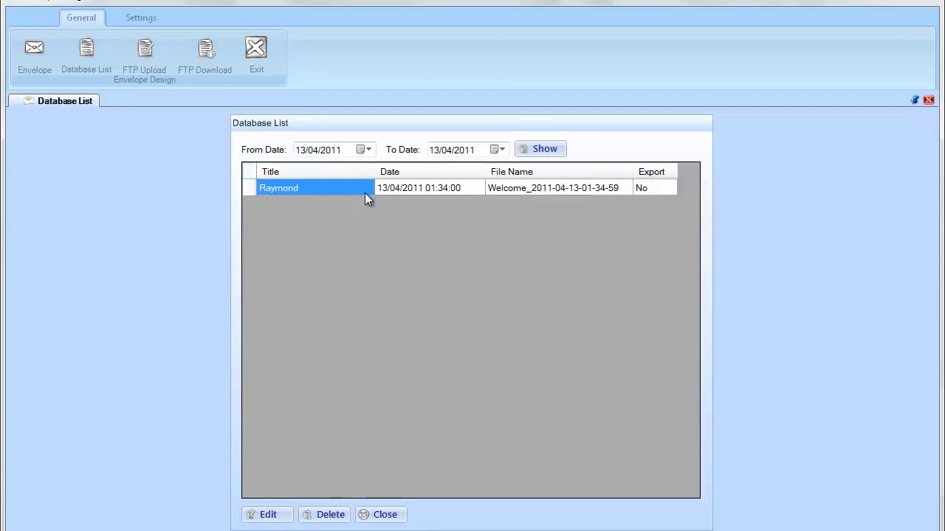
click(928, 100)
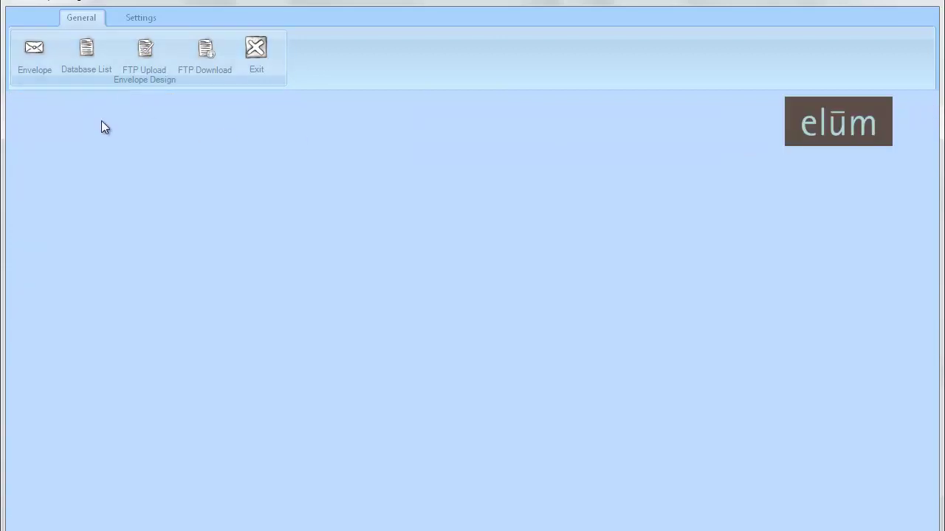